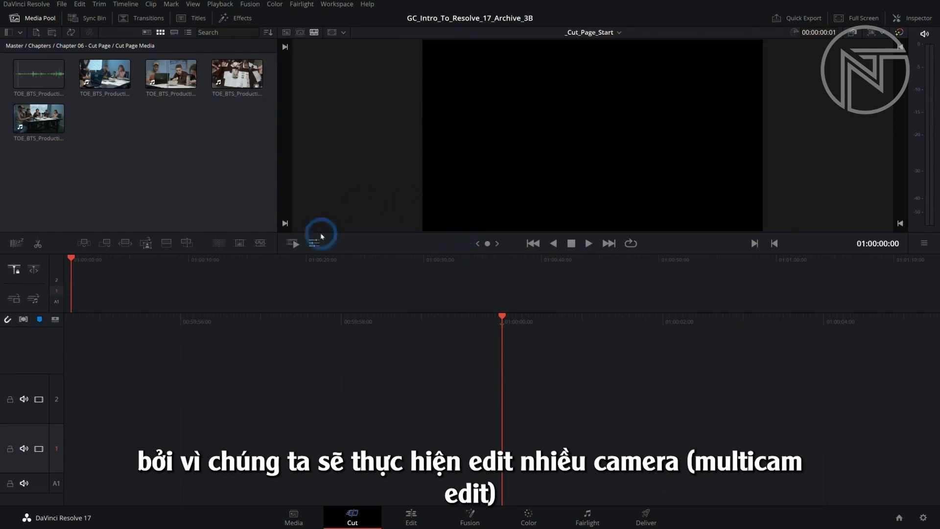
Preview the Prod4K, StudioCam, Pocket6K and GoPro camera clips and the AUD.wav audio recording of the production meeting.
double_click(36, 120)
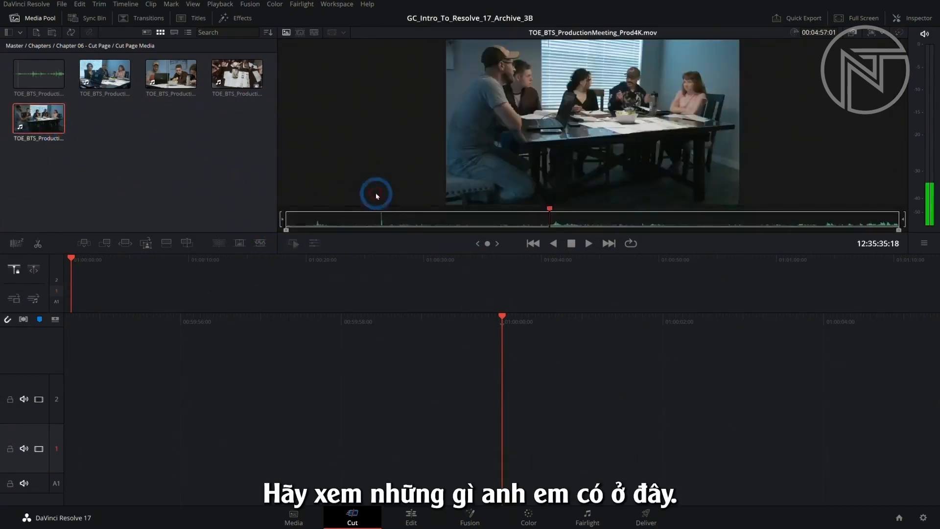
drag(425, 218, 521, 219)
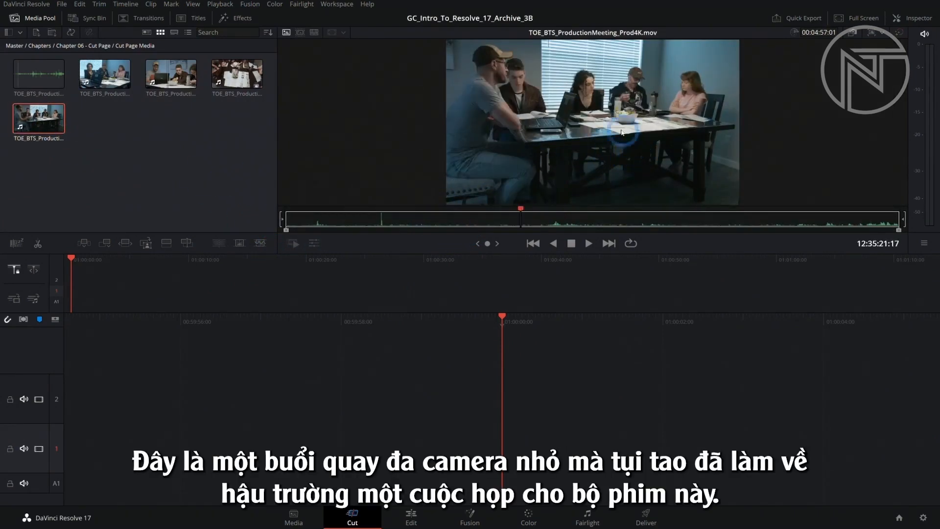
drag(591, 214, 578, 221)
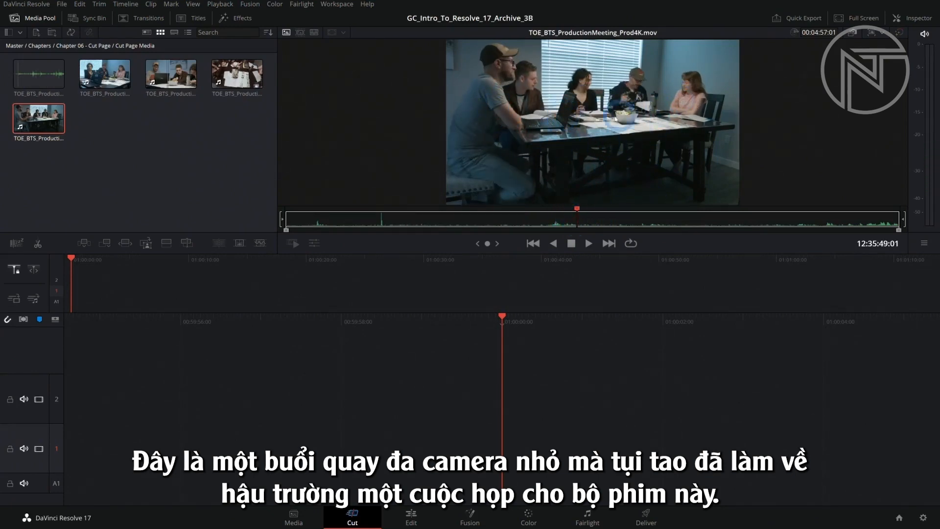
drag(584, 217, 588, 219)
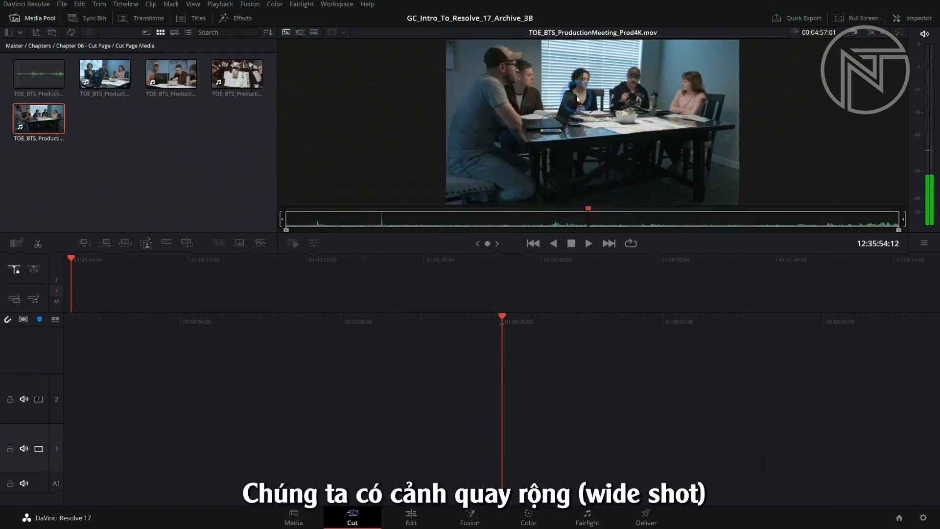
click(126, 91)
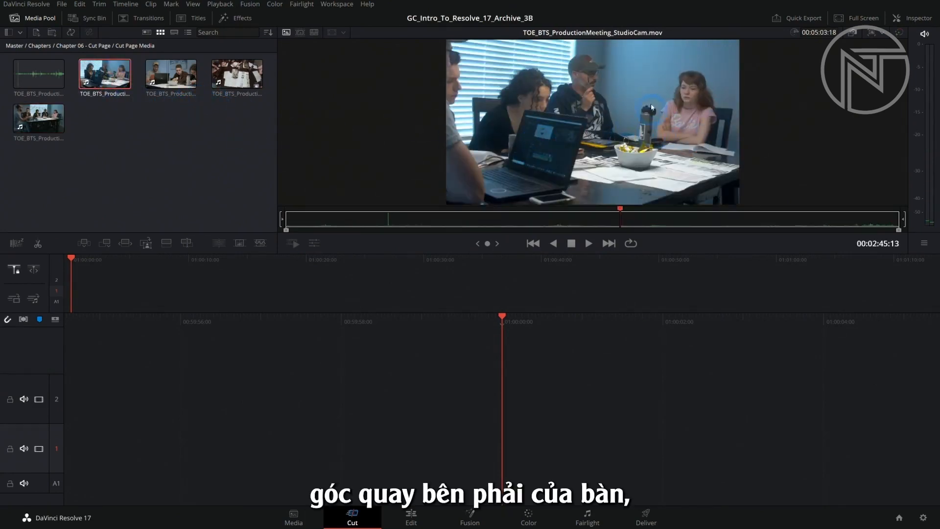
double_click(167, 77)
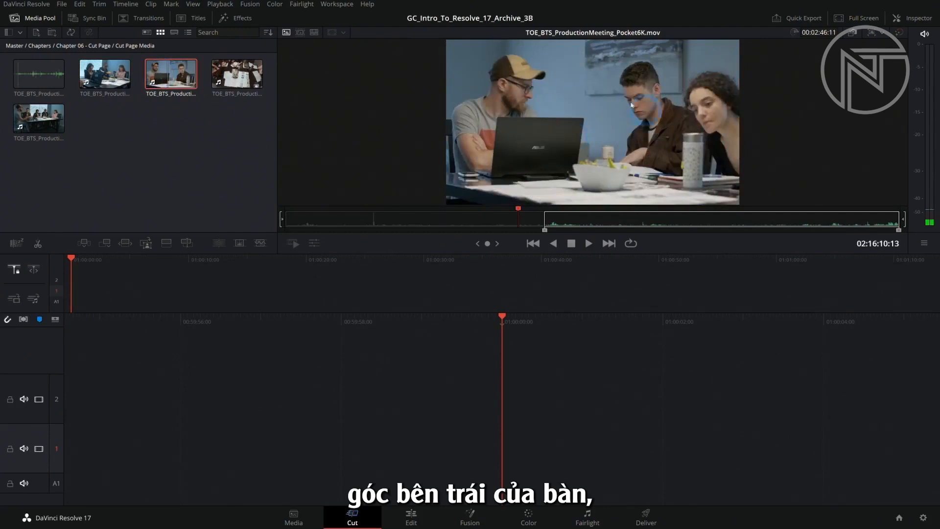
click(236, 75)
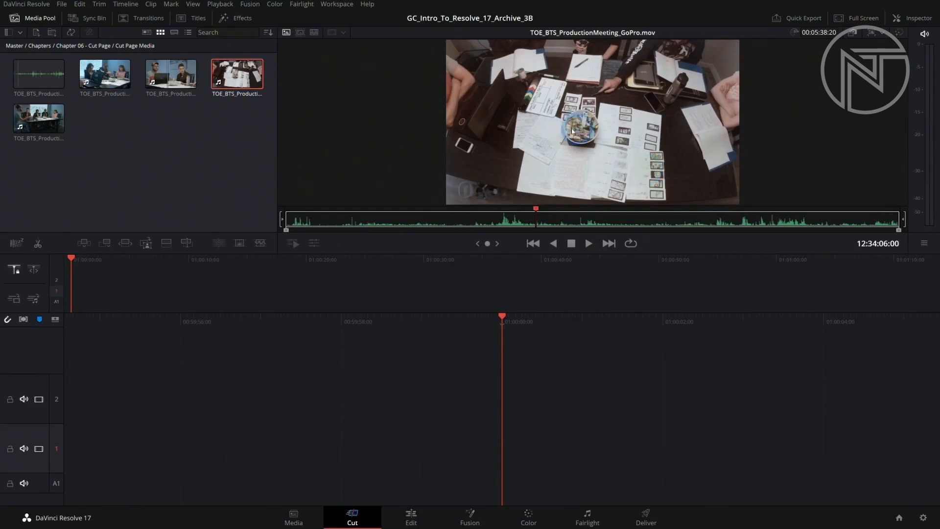
click(47, 78)
click(538, 168)
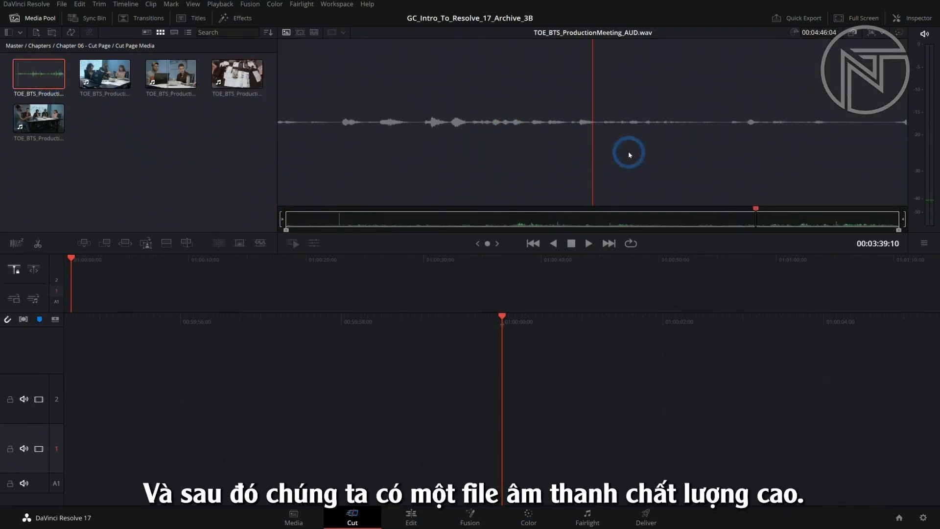
Select all five clips in the Cut Page Media bin and sync them by audio.
click(165, 147)
click(102, 138)
click(216, 150)
click(125, 168)
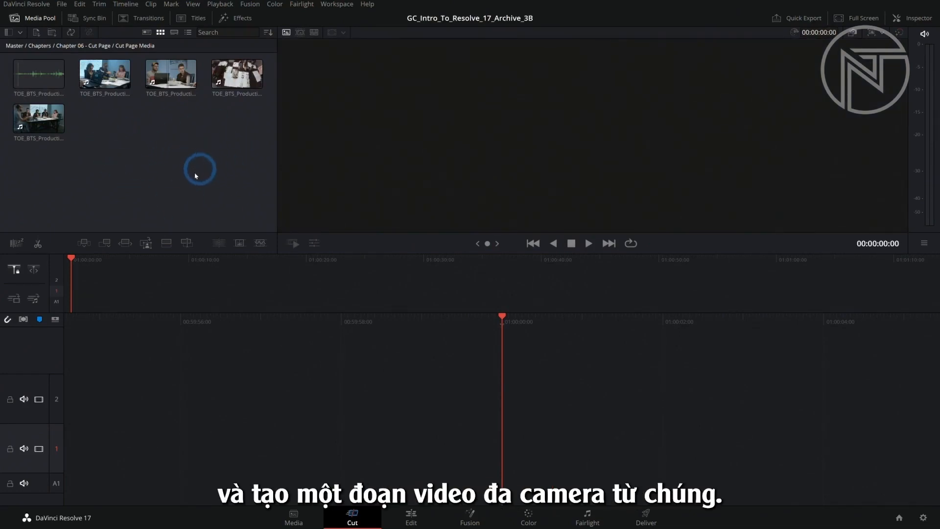
click(221, 149)
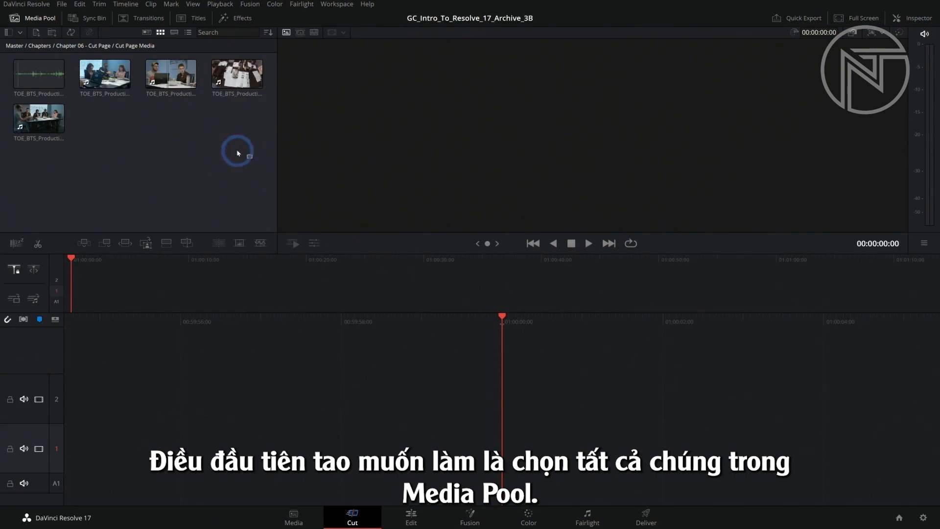
drag(238, 153, 53, 79)
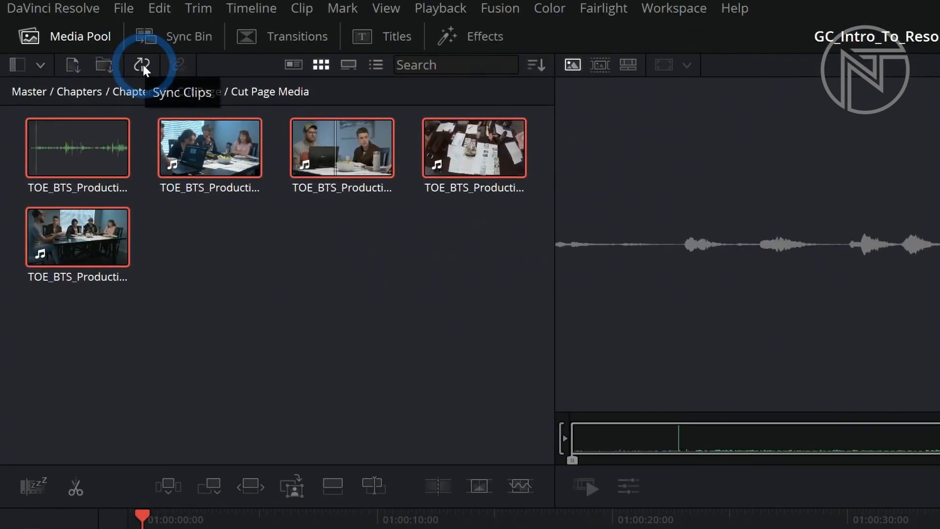
click(142, 65)
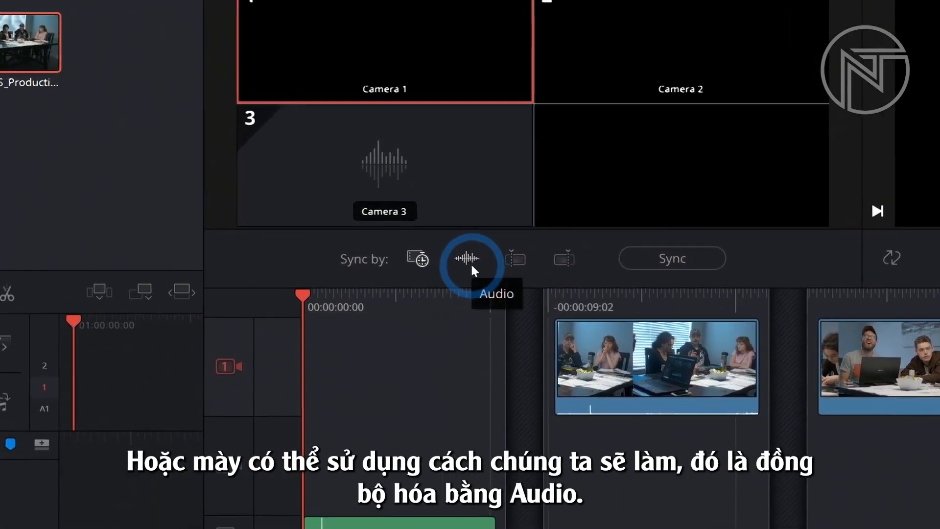
click(471, 265)
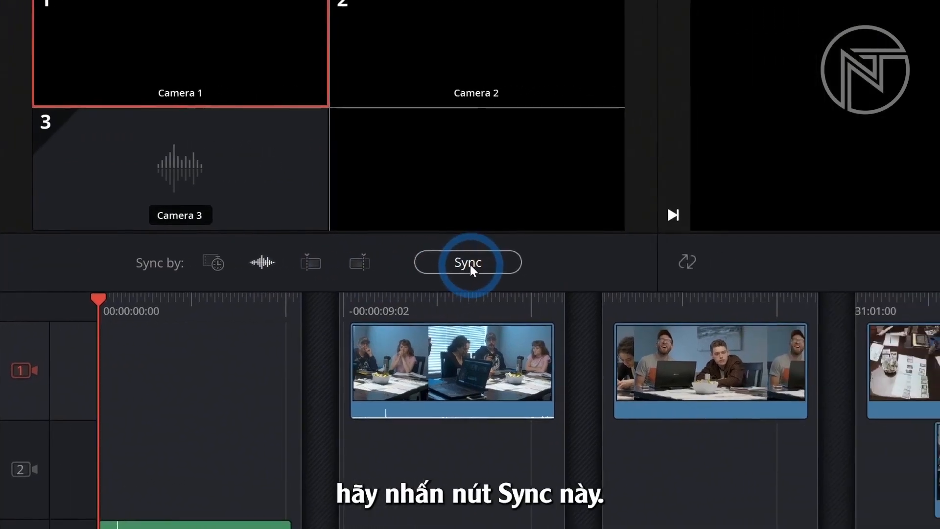
click(470, 265)
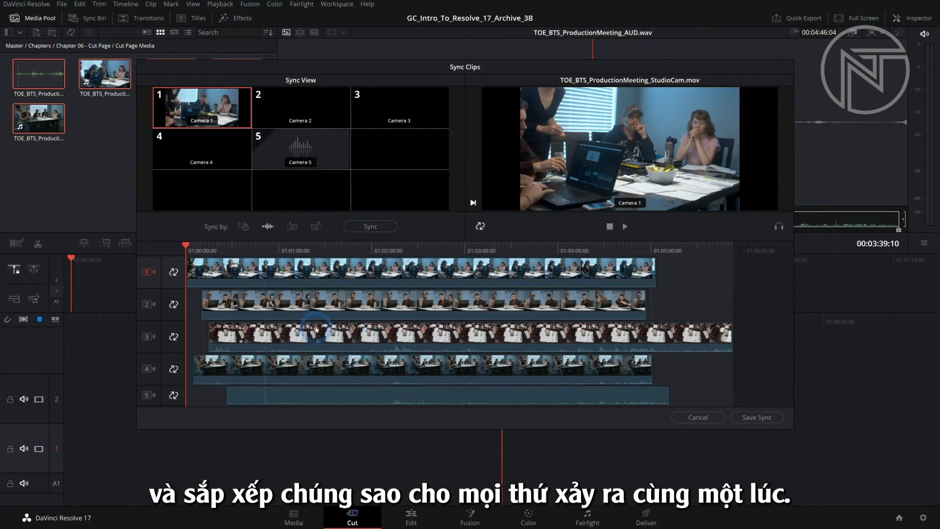
Check the audio sync by scrubbing through the aligned clips and comparing the camera angles at a moment of large movement.
drag(269, 254, 265, 248)
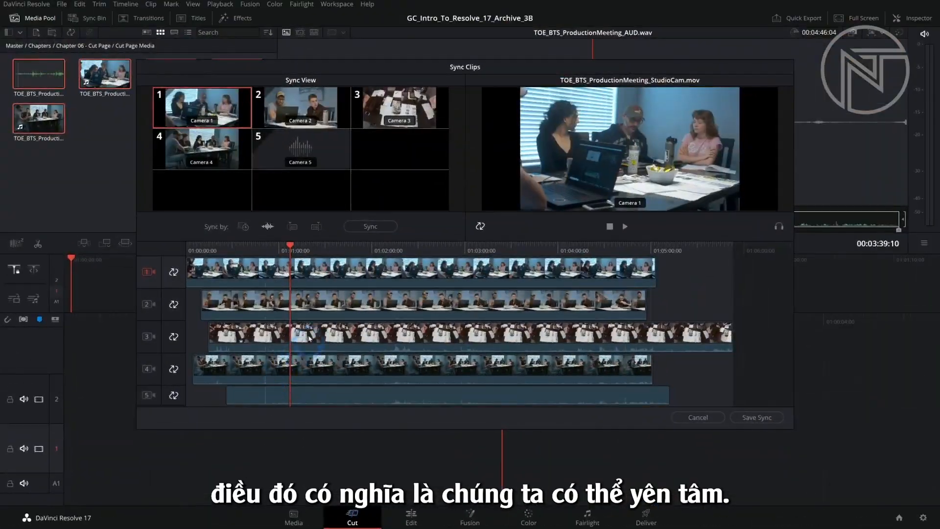
drag(355, 246, 480, 250)
click(300, 112)
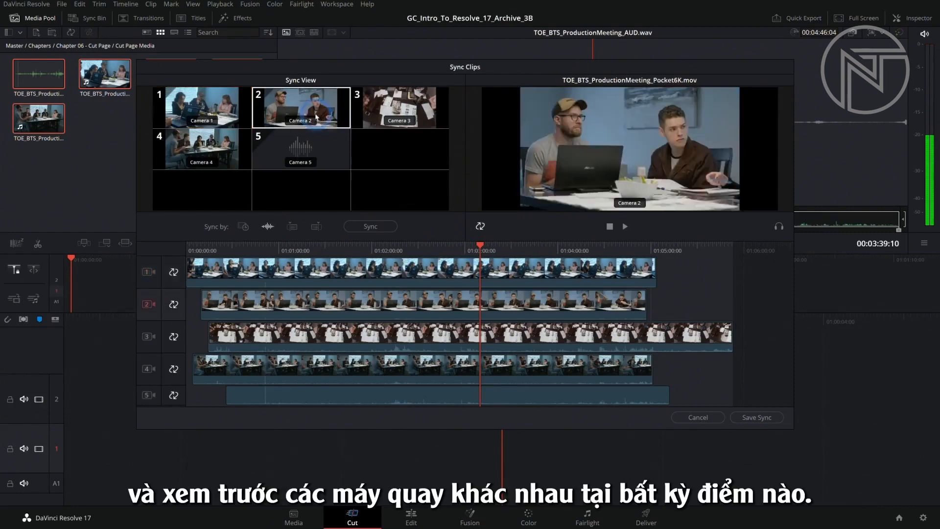
click(399, 122)
click(201, 146)
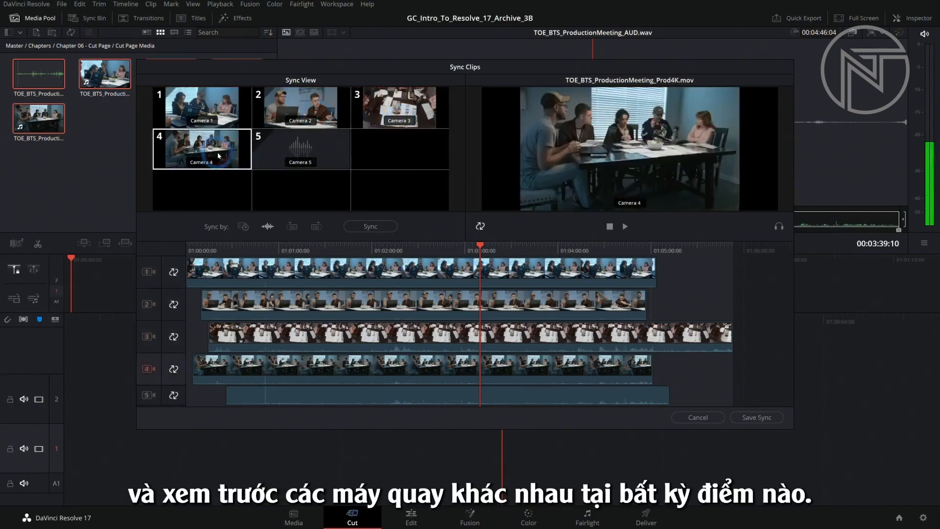
mouse_move(477, 245)
mouse_down()
mouse_move(448, 247)
mouse_move(467, 248)
mouse_up()
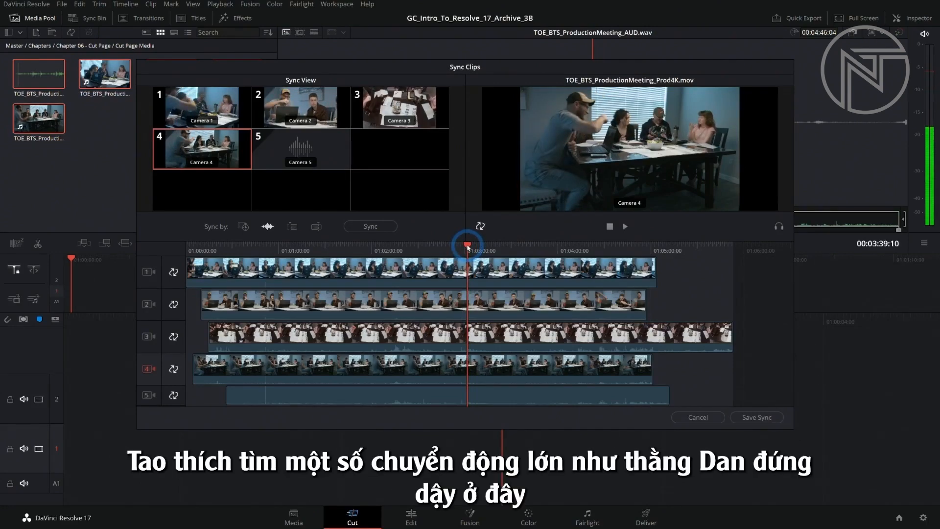
click(299, 108)
click(214, 111)
click(314, 109)
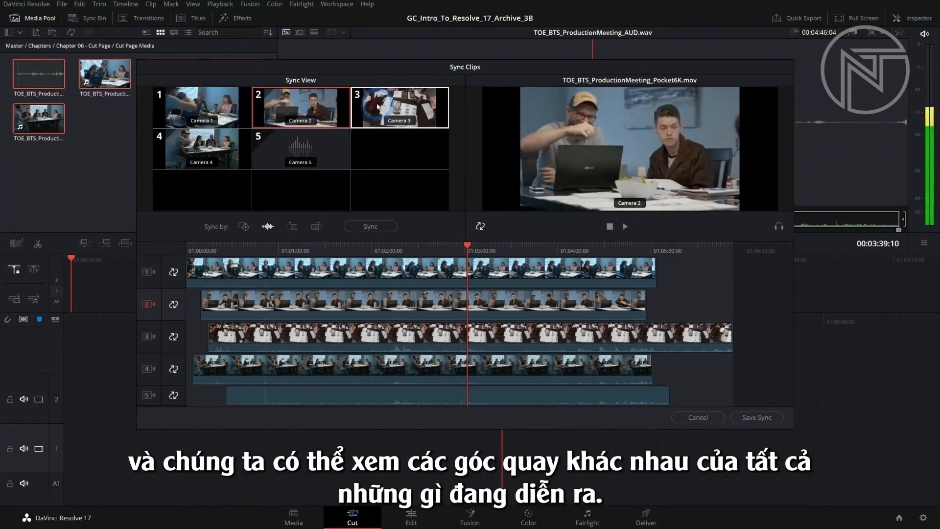
click(387, 109)
click(313, 109)
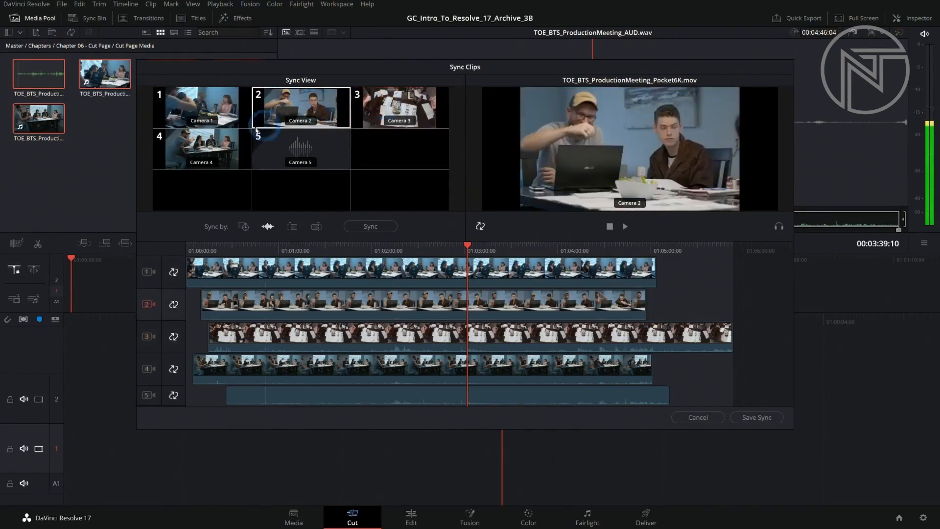
click(239, 146)
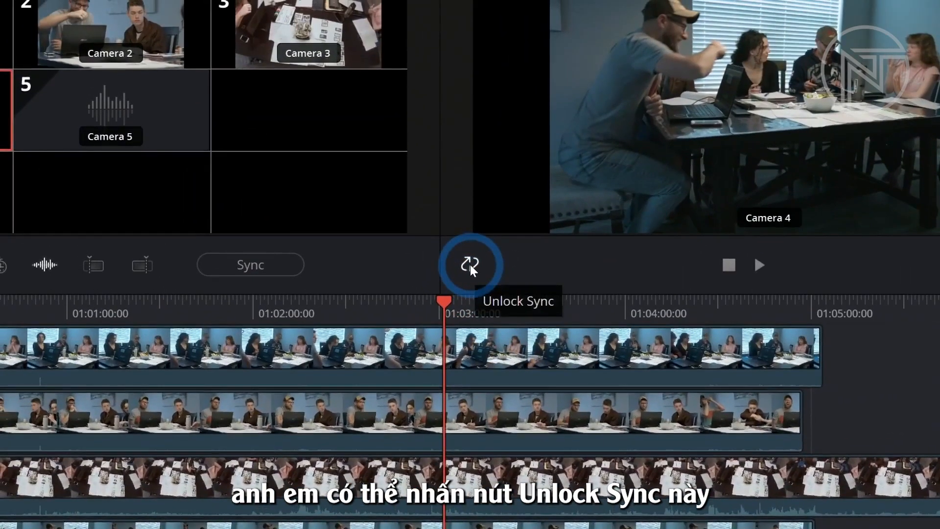
Save the synchronization of the five clips.
click(480, 226)
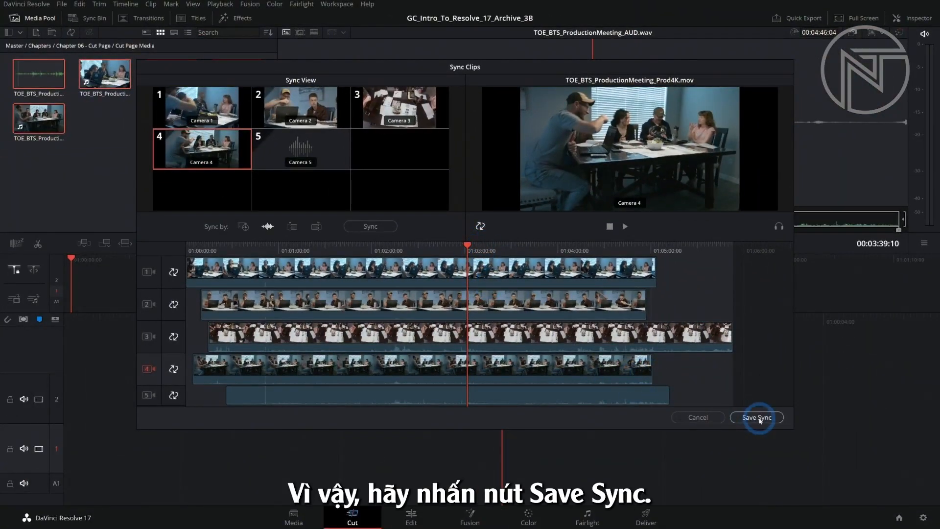
click(760, 419)
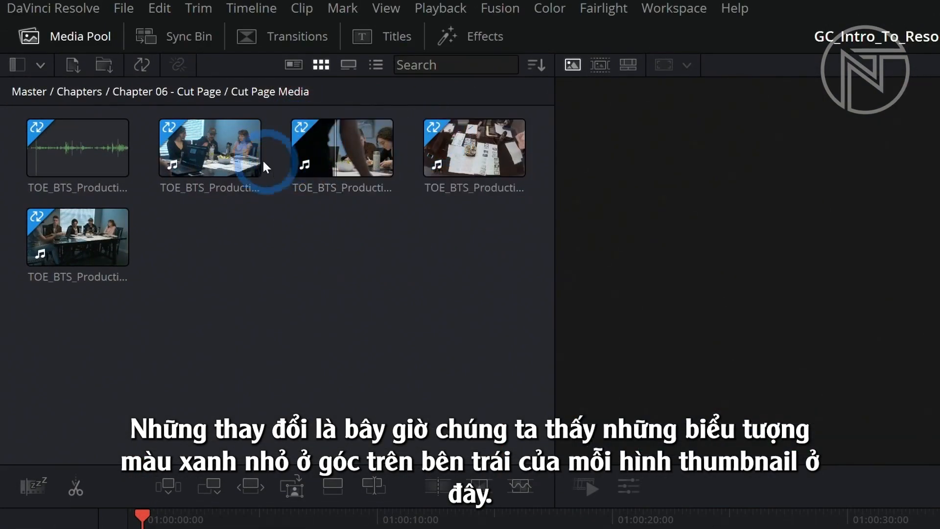
click(307, 154)
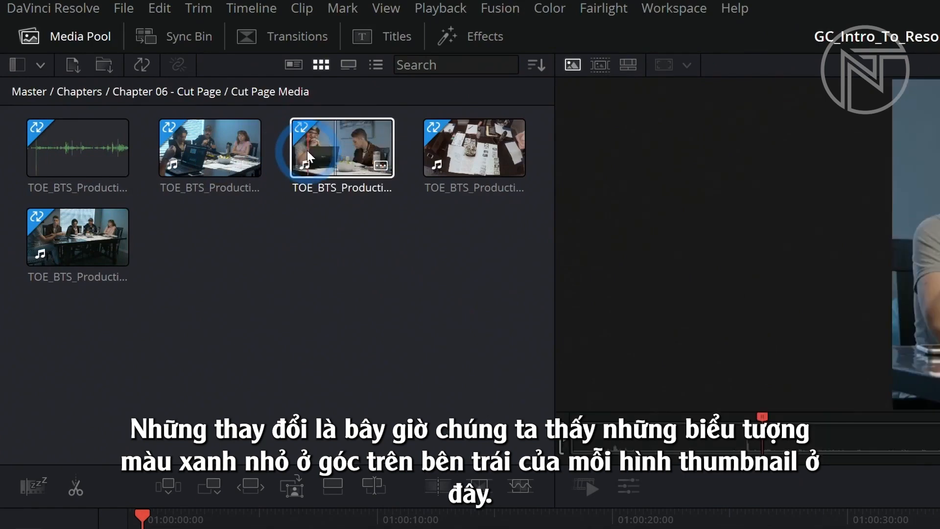
click(216, 143)
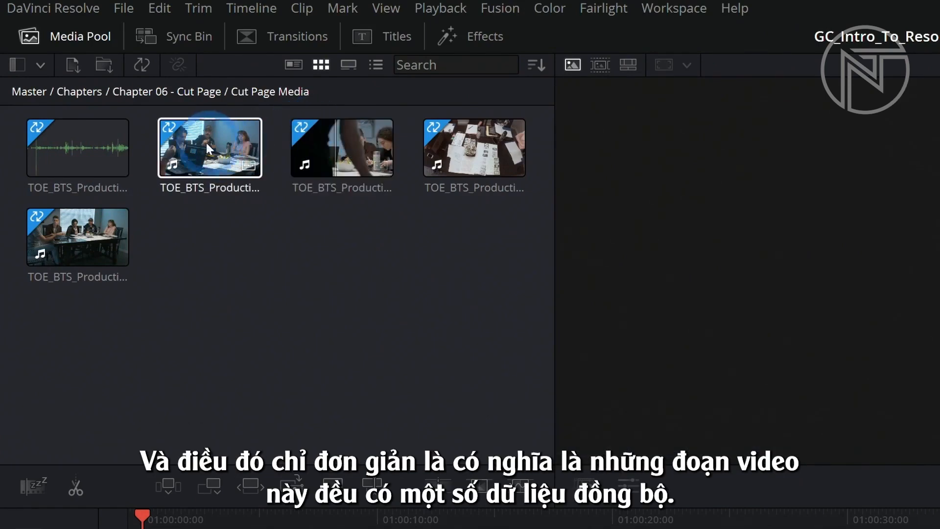
click(296, 131)
click(414, 140)
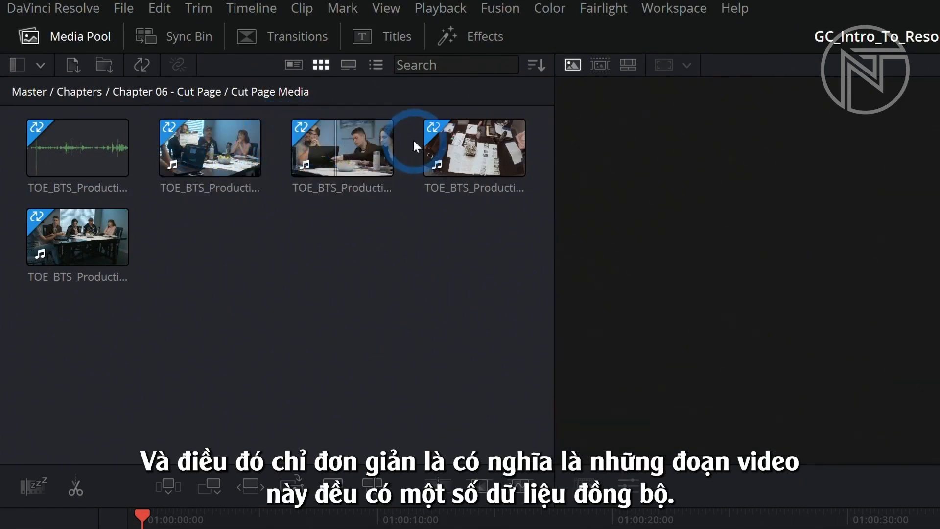
click(357, 225)
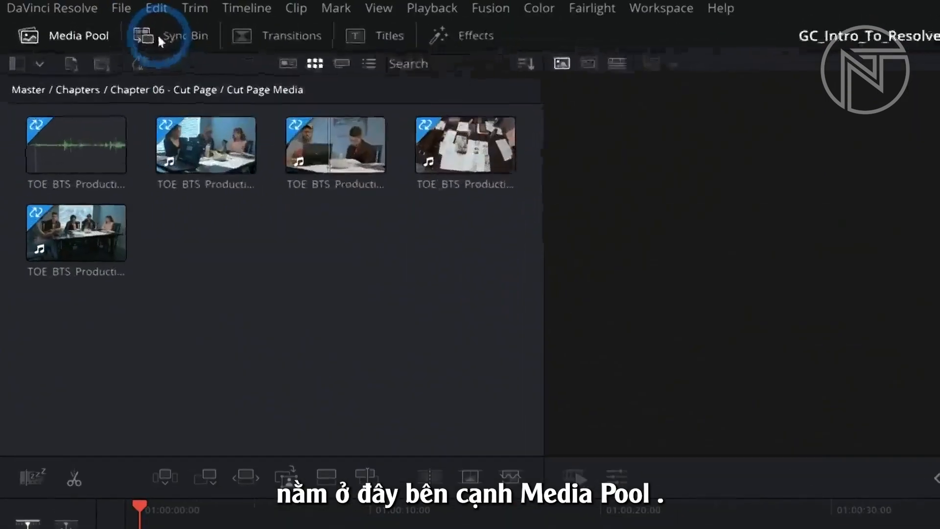
Open the Sync Bin and advance through the synced footage to about 01:00:51:17, within the range covered by all five layers.
click(164, 37)
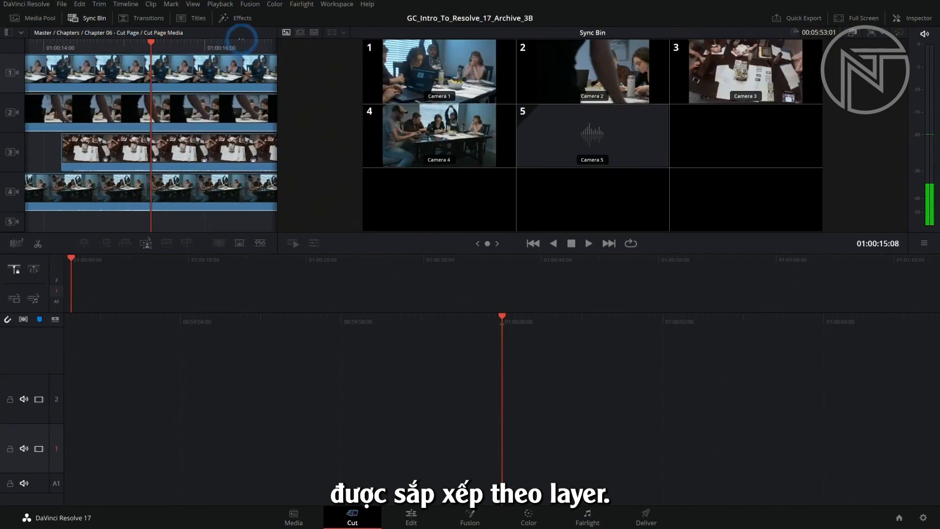
drag(75, 48, 27, 48)
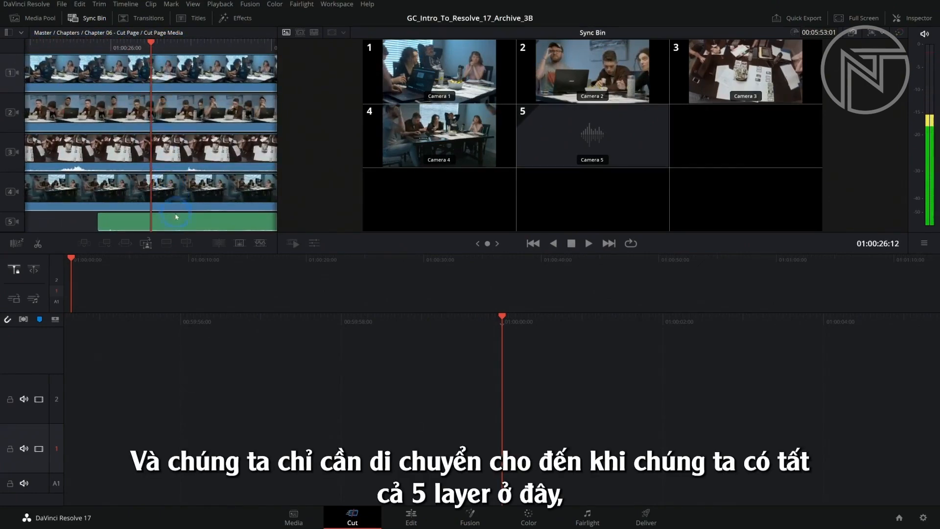
drag(247, 47, 47, 48)
drag(264, 46, 8, 55)
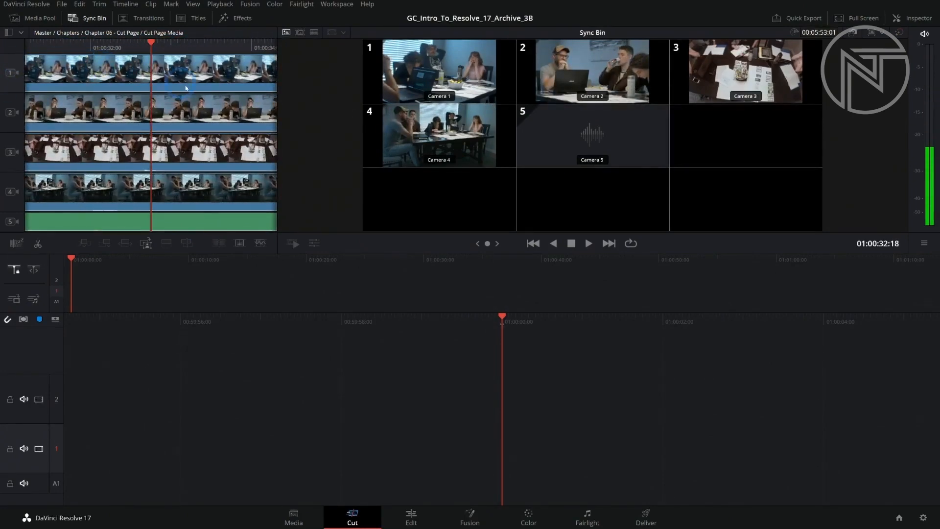
key(l)
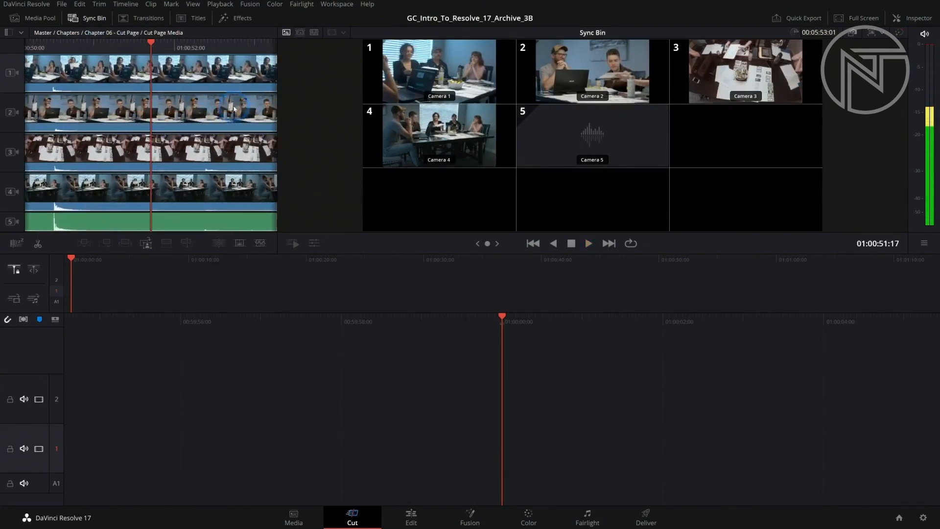
Append the Camera 4 wide shot from the current point to the timeline, and move the playhead close to the timeline's start.
click(422, 98)
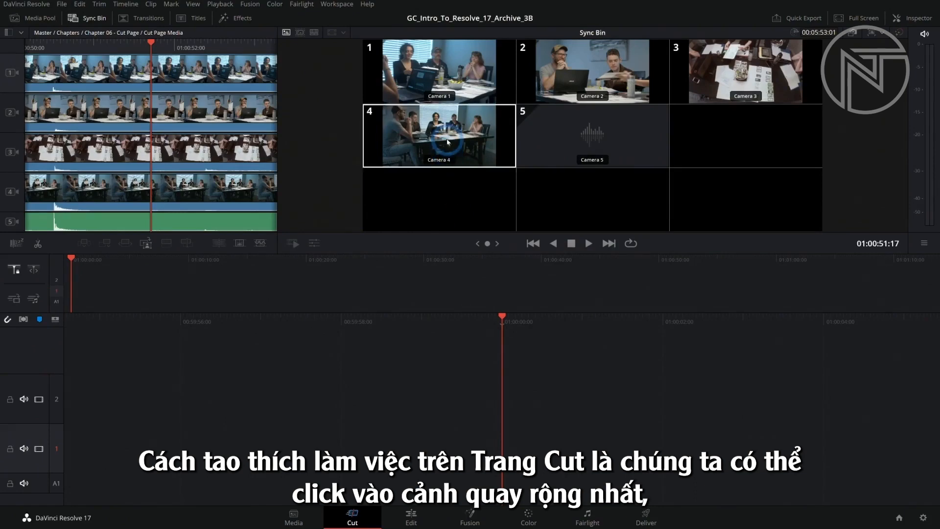
click(477, 147)
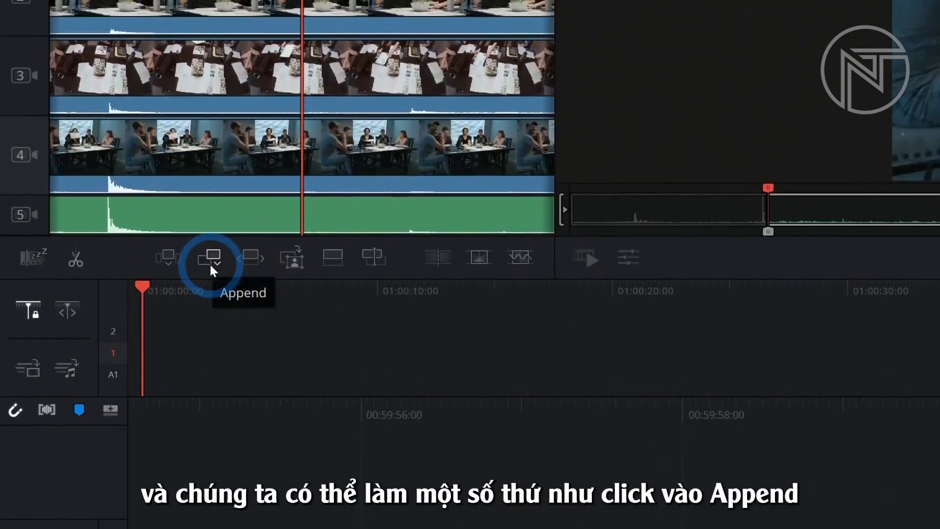
click(210, 265)
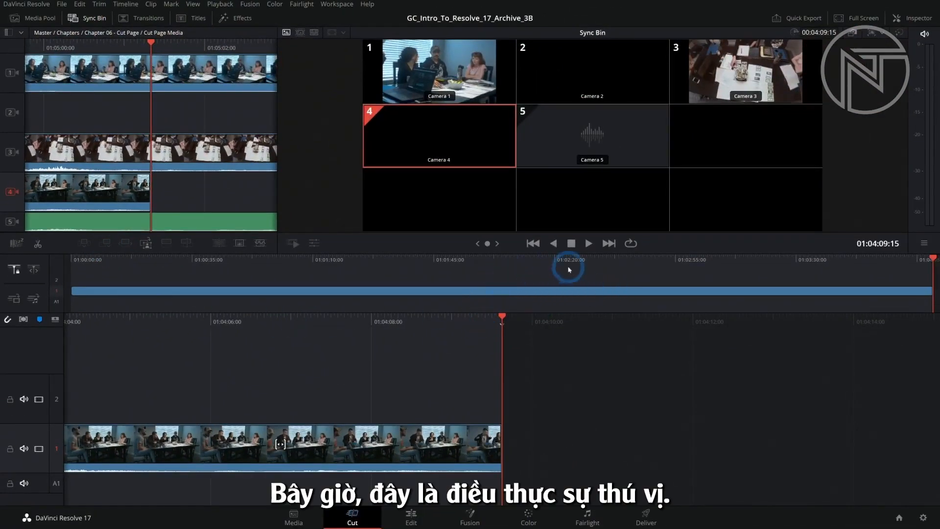
drag(608, 263, 387, 283)
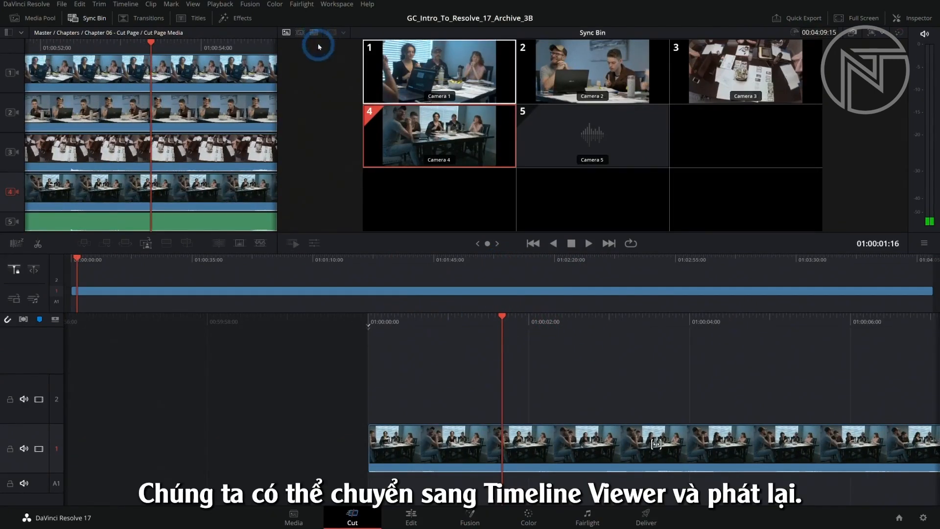
Switch to the timeline viewer and play the wide shot through to about 01:00:10:14.
click(314, 32)
key(space)
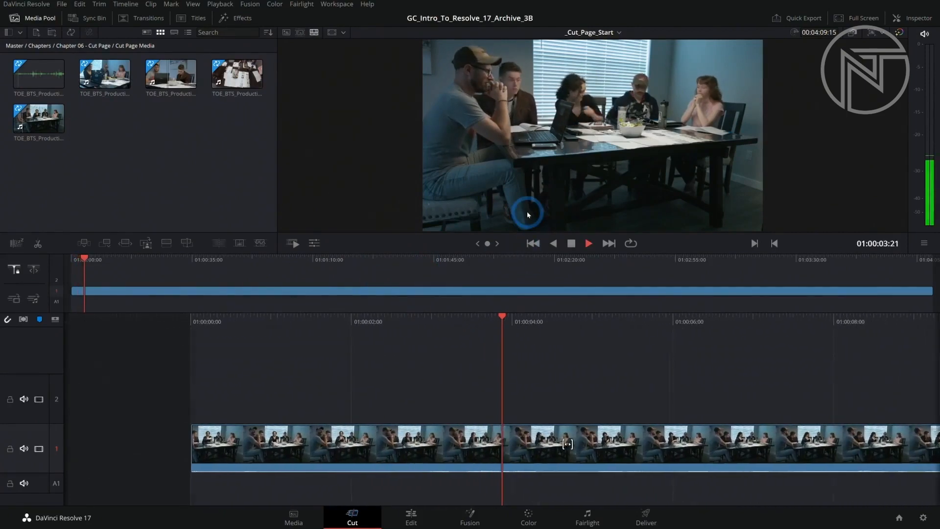
key(space)
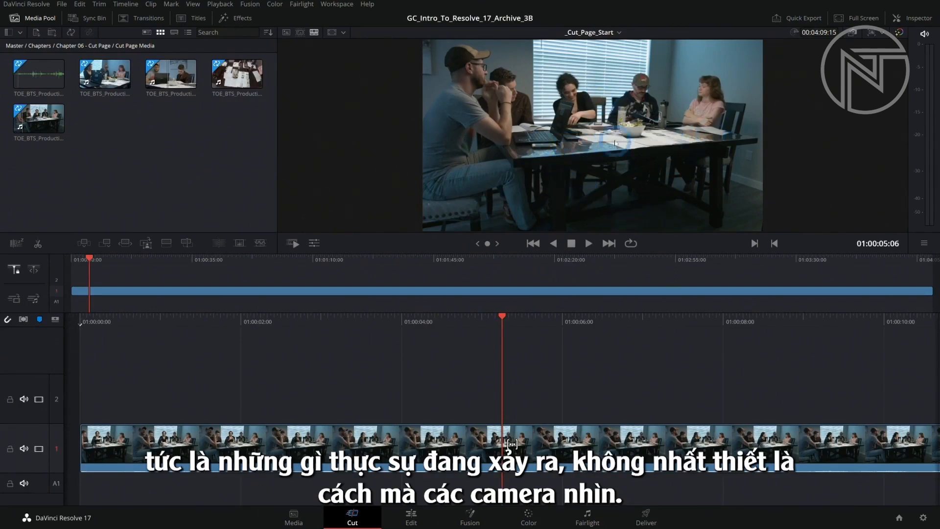
key(space)
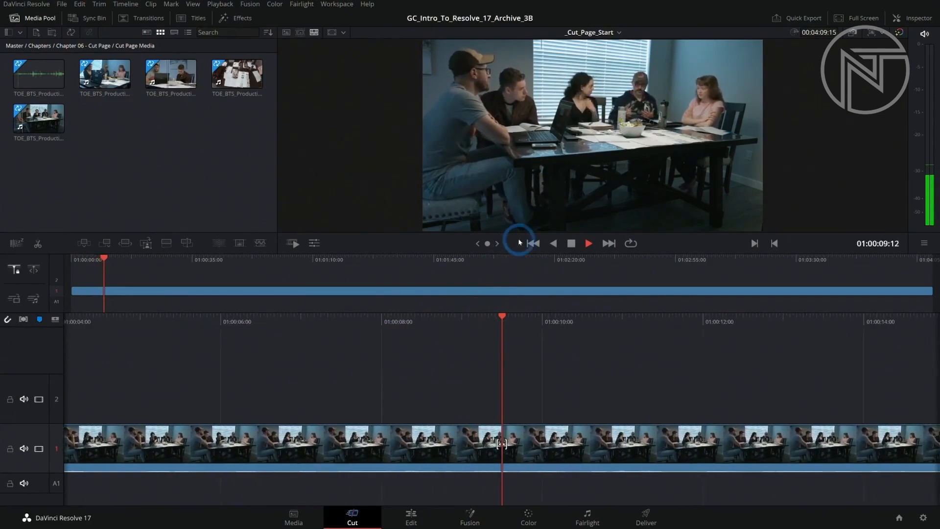
key(space)
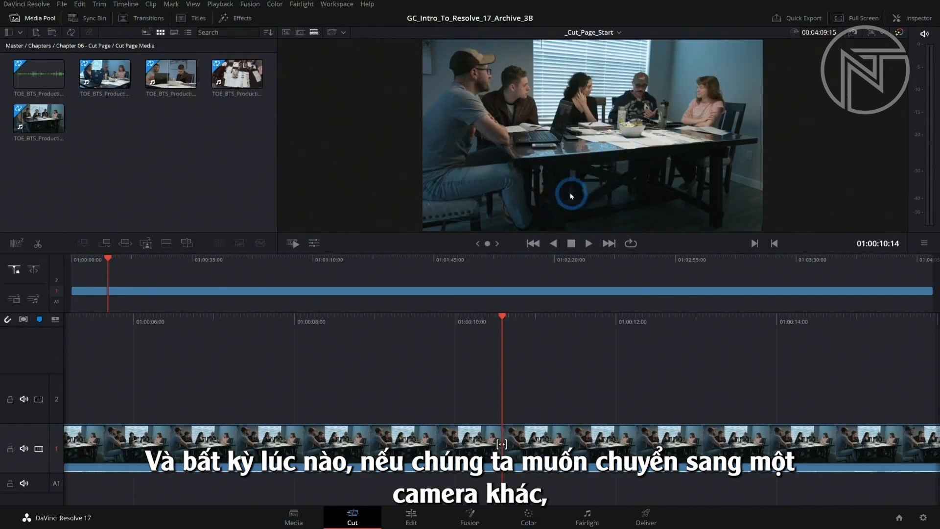
Place a five-second segment of Camera 5's audio from the Sync Bin on top at 01:00:10:14, and play it back.
click(88, 18)
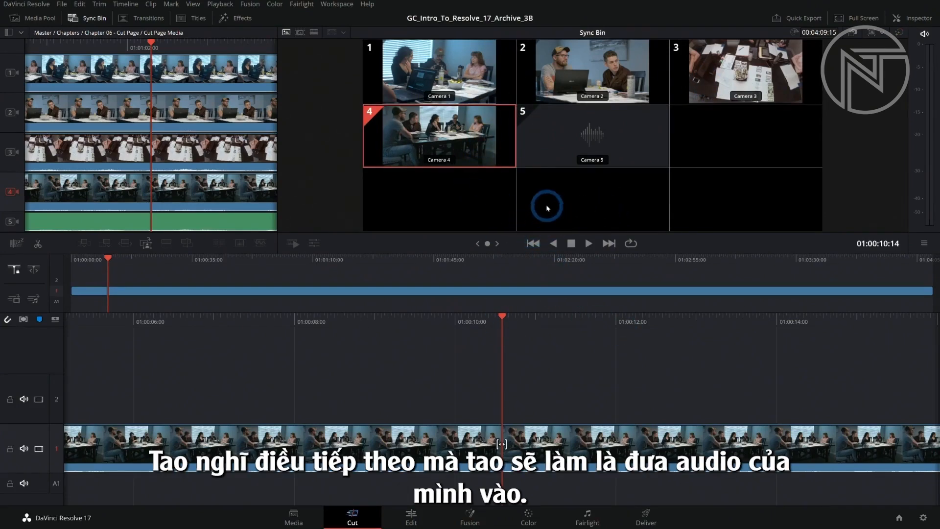
click(562, 141)
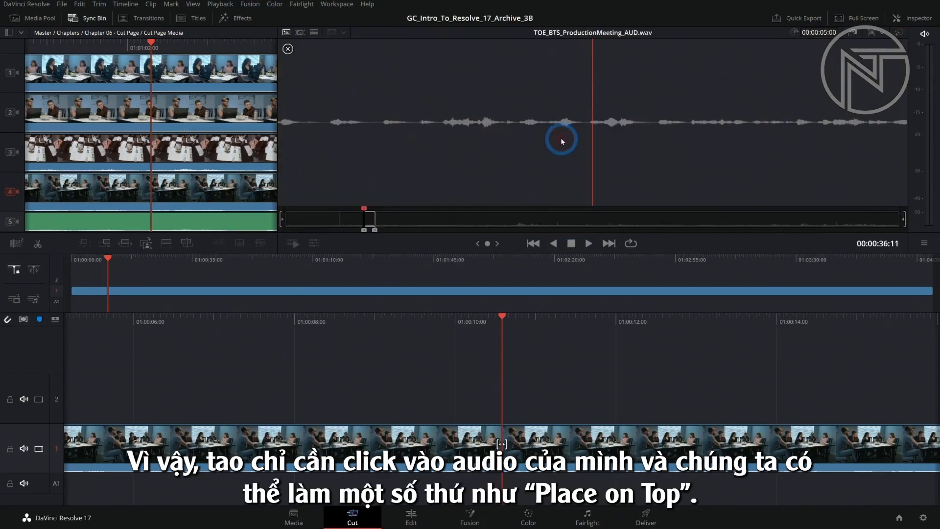
click(167, 247)
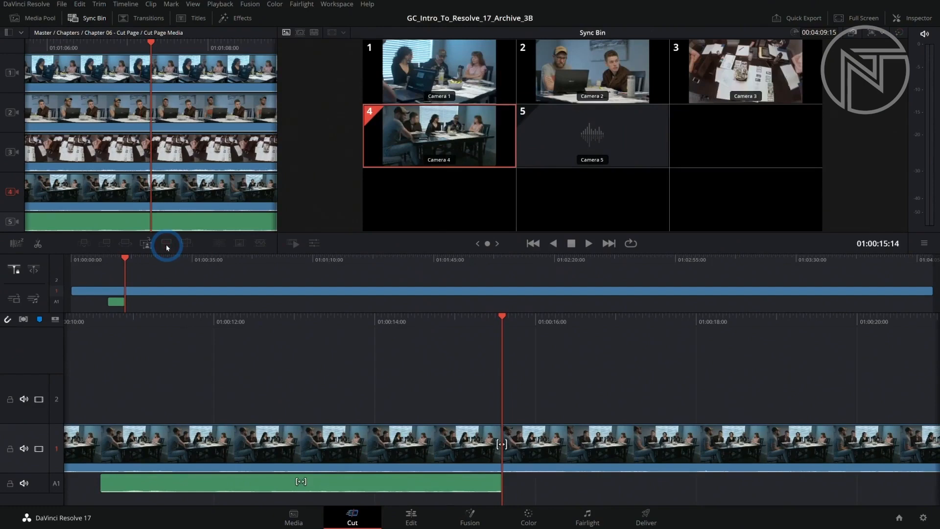
drag(281, 318, 585, 328)
key(space)
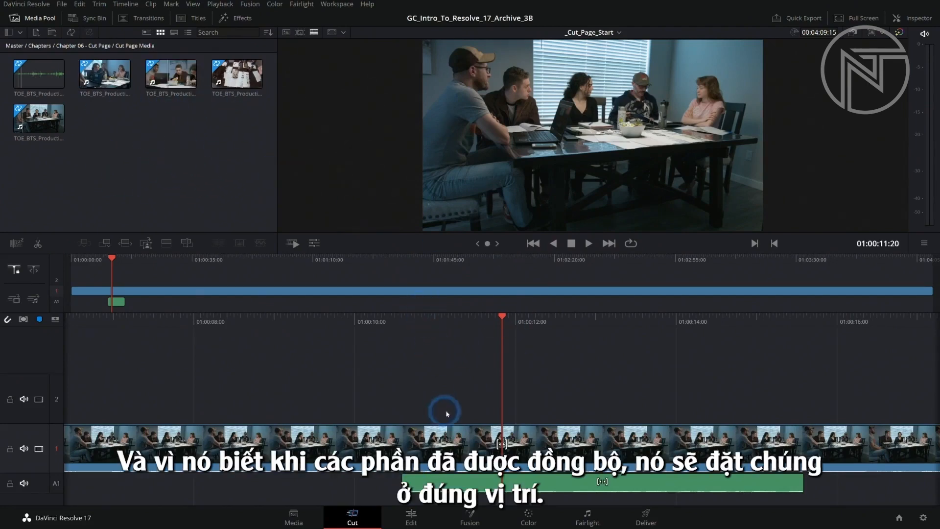
Extend both ends of the separate audio clip on track A1 to span the full length of the wide shot.
drag(403, 482, 67, 479)
drag(96, 301, 899, 298)
click(360, 260)
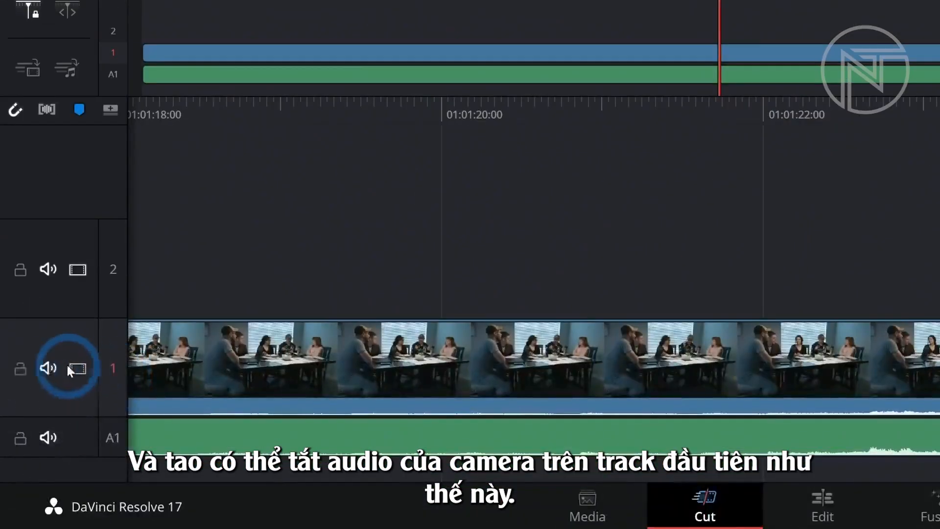
Mute the camera audio on track 1 and play back around 01:01:23 to check the separate audio.
click(46, 367)
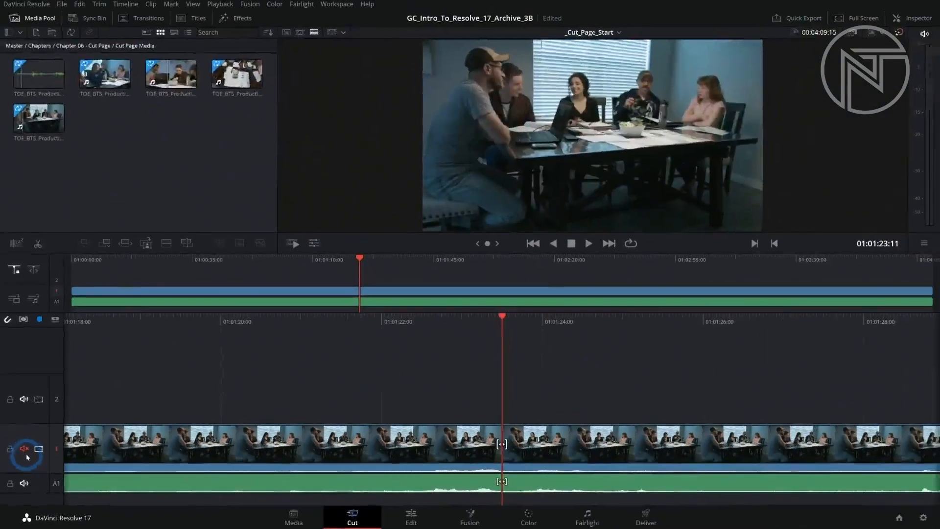
key(space)
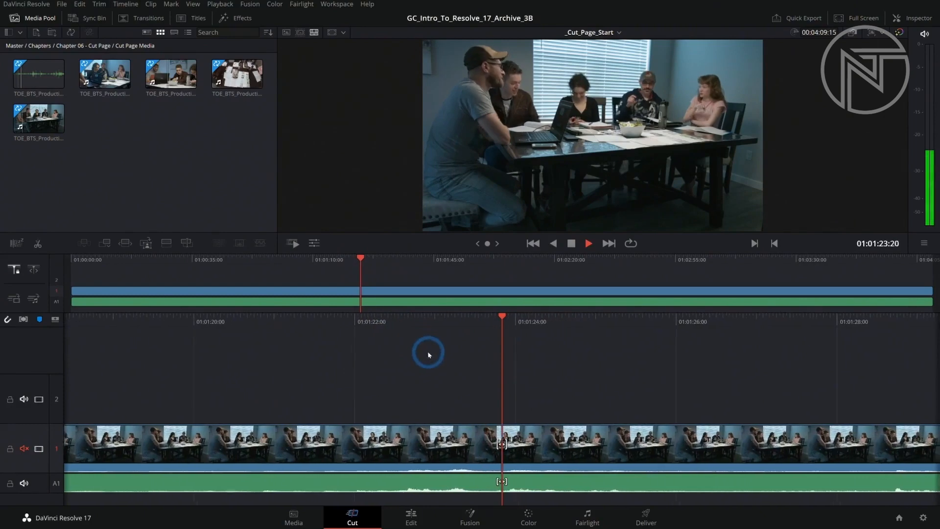
drag(367, 260, 353, 262)
key(space)
key(space)
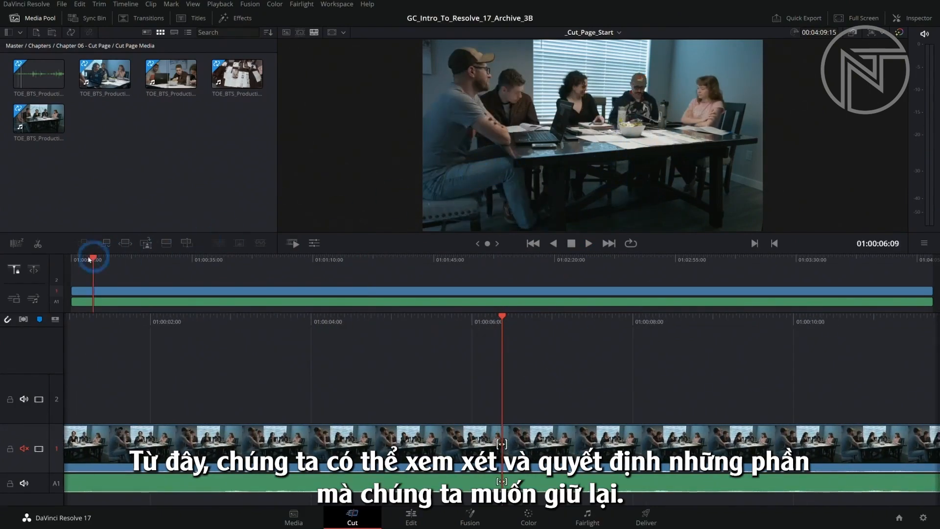
Find a starting point in the opening dialogue and trim the start of both the video and audio clips to 01:00:04:14.
drag(89, 259, 86, 261)
key(space)
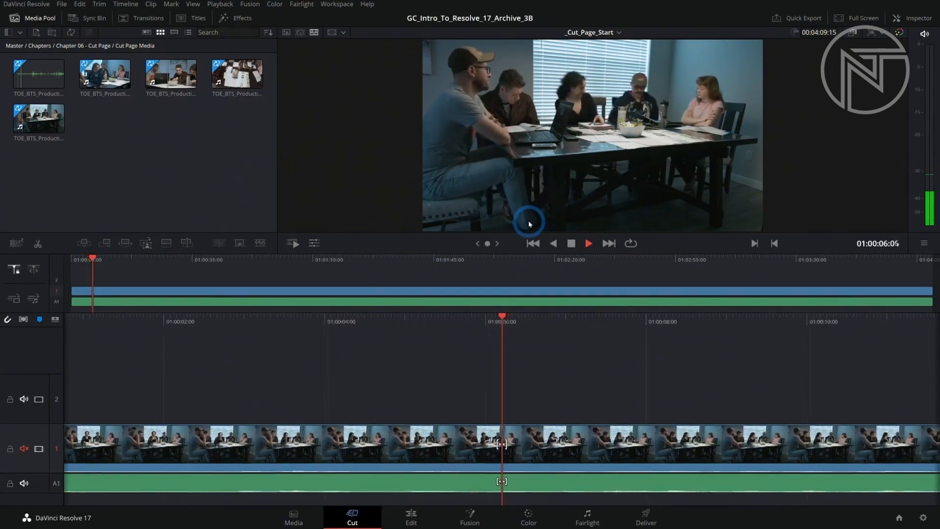
key(space)
drag(94, 260, 71, 260)
key(space)
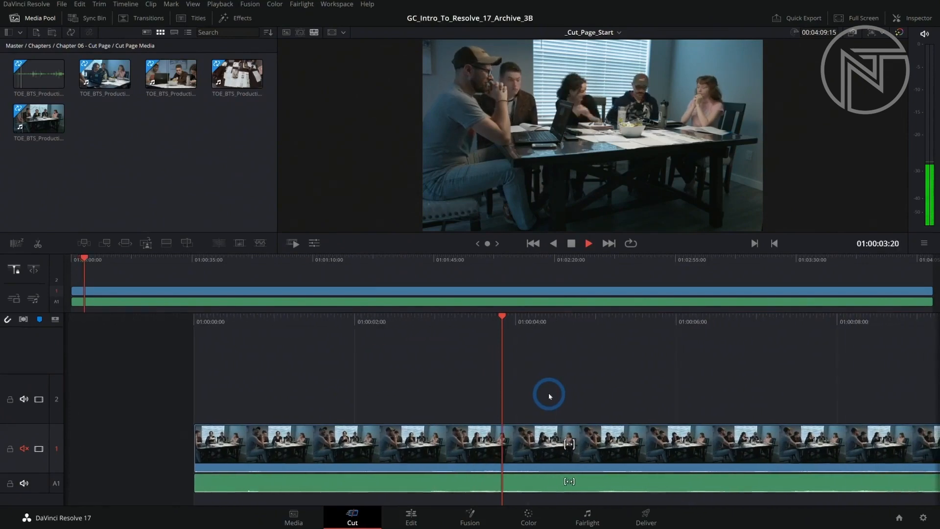
key(space)
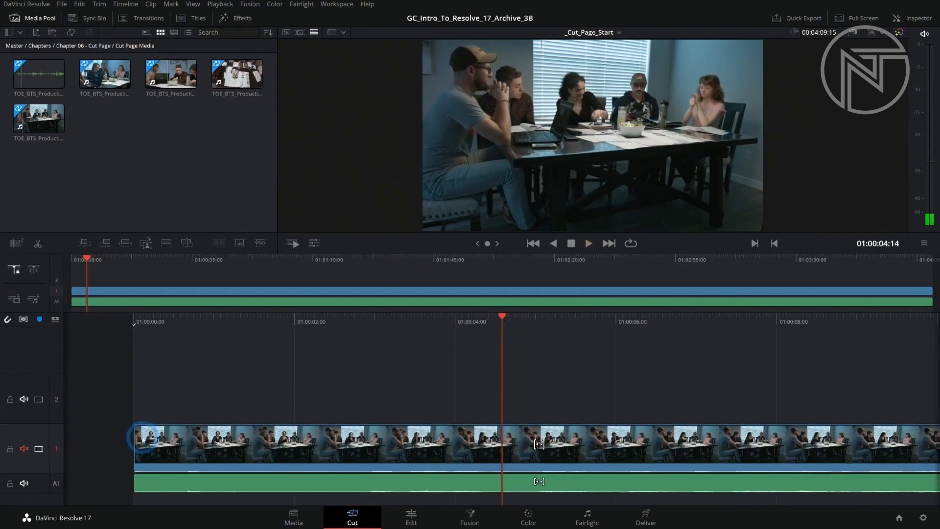
drag(183, 411, 535, 445)
Play to an end point, split both clips at 01:00:21:02, and delete the part after it.
key(space)
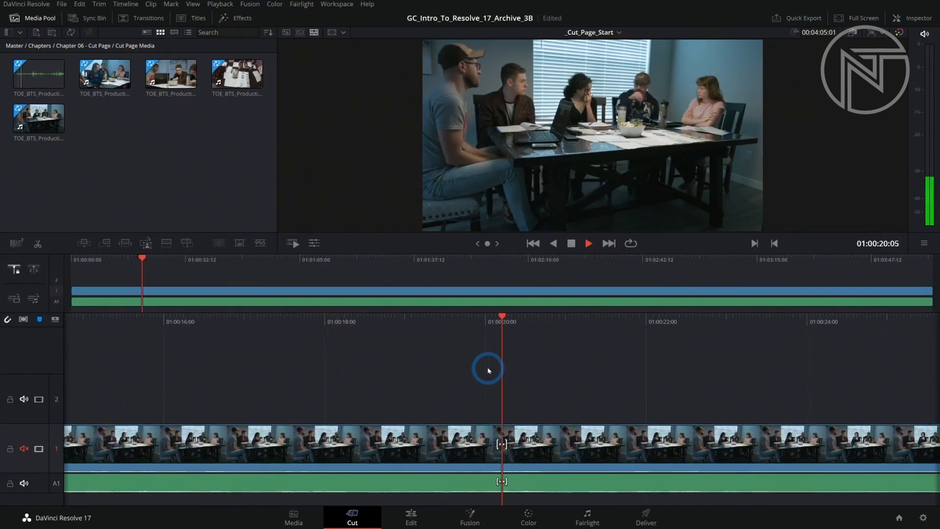
key(space)
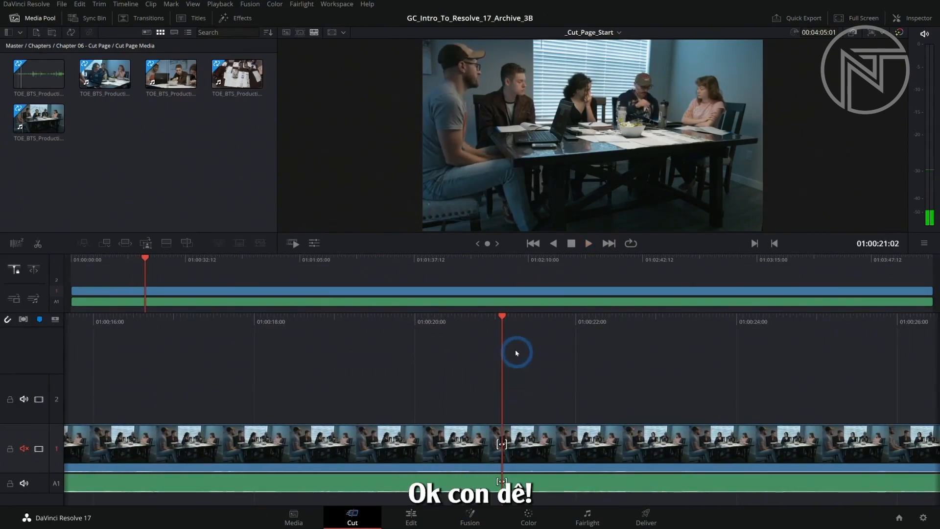
key(ctrl+a)
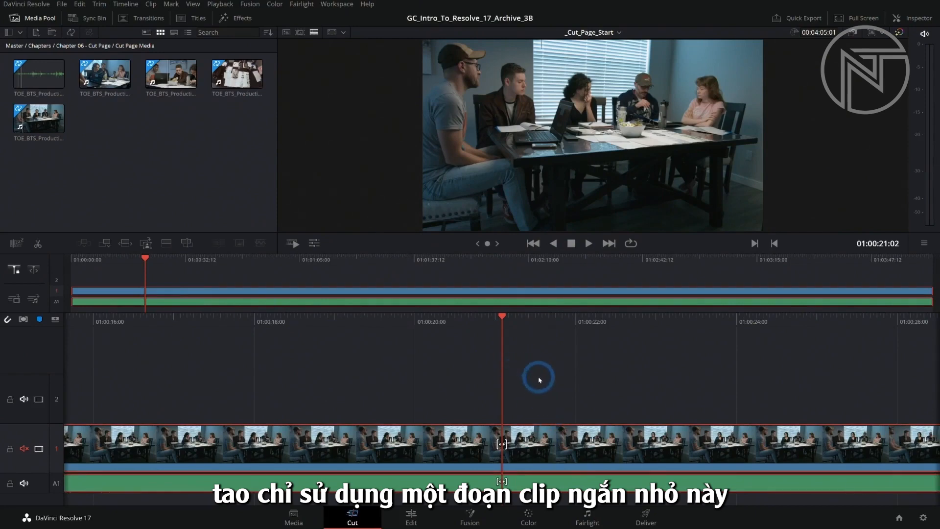
key(ctrl+backslash)
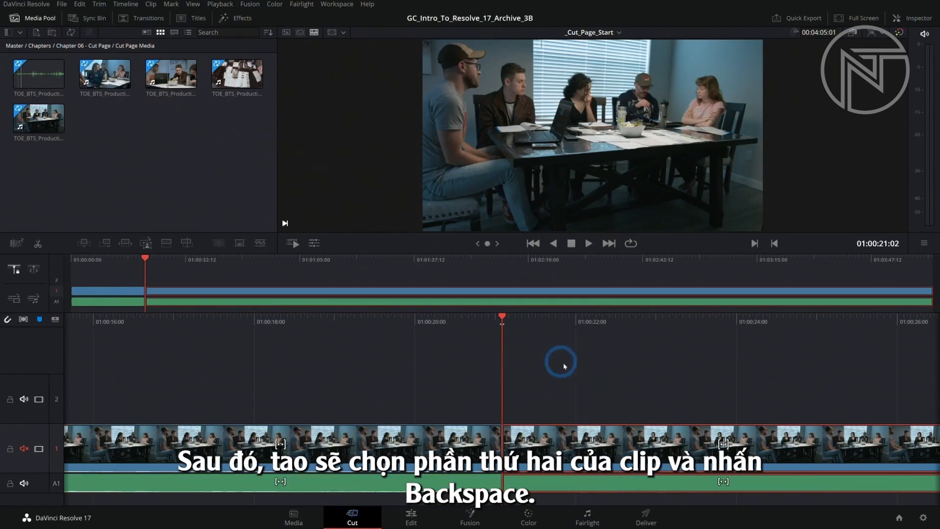
key(BackSpace)
Review the shortened sequence and replay its opening seconds to judge which camera angle suits each speaker.
drag(769, 262, 506, 275)
drag(294, 262, 90, 262)
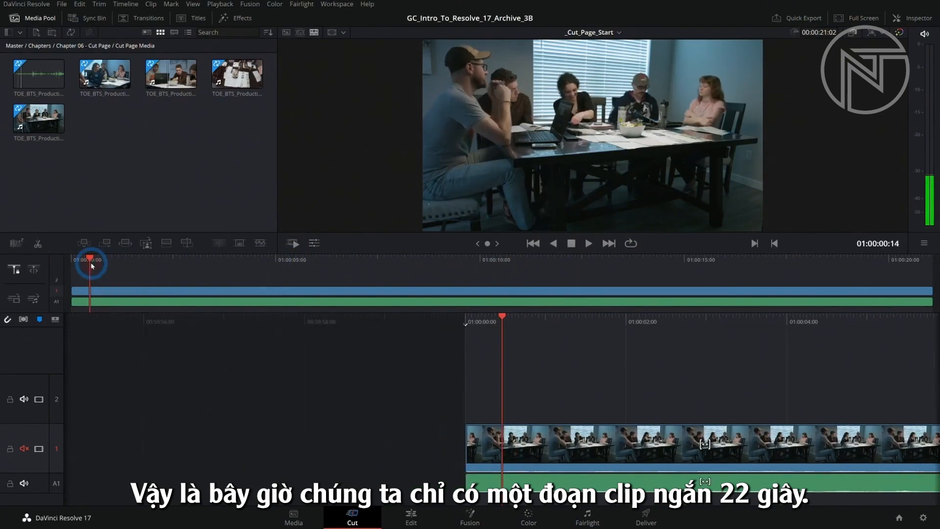
key(space)
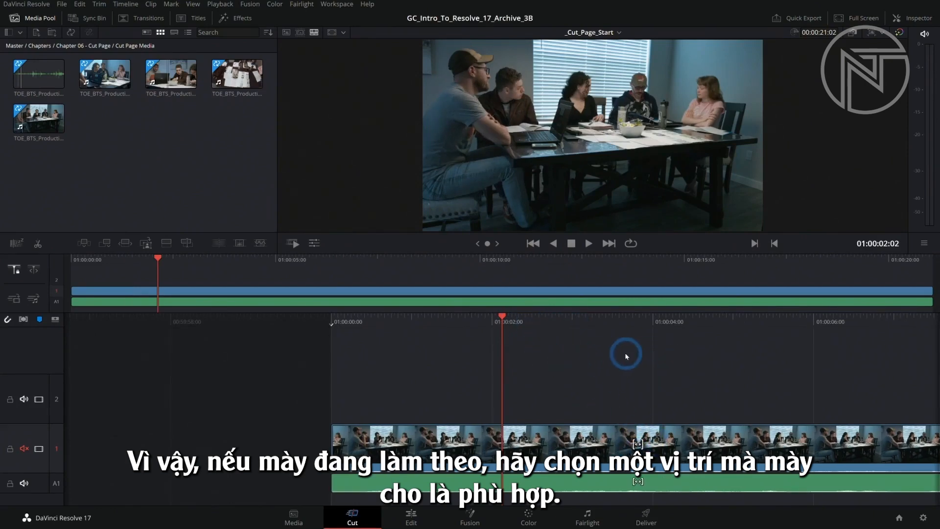
key(space)
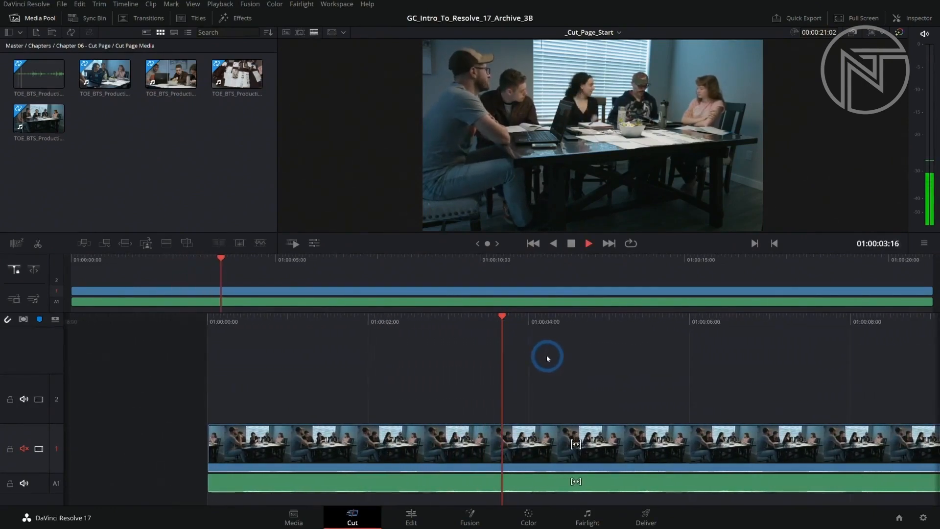
key(space)
drag(453, 324, 617, 323)
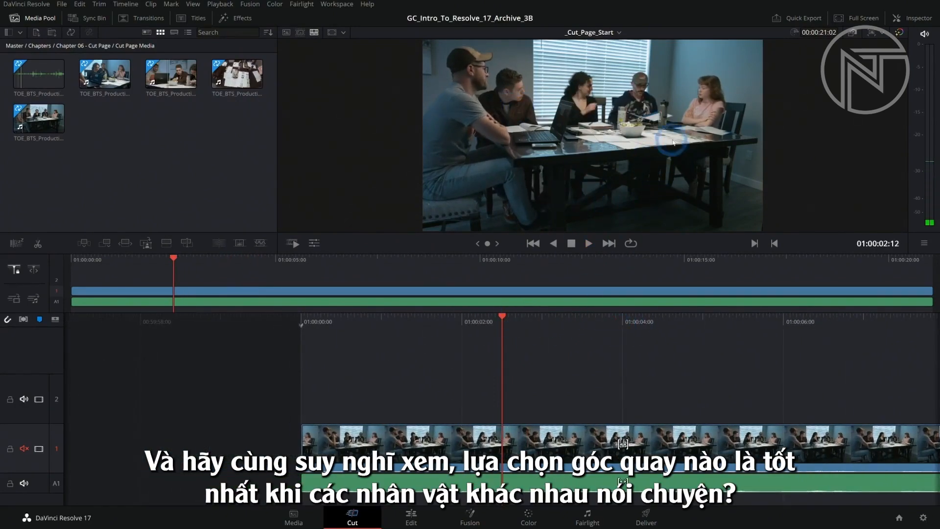
drag(523, 321, 700, 320)
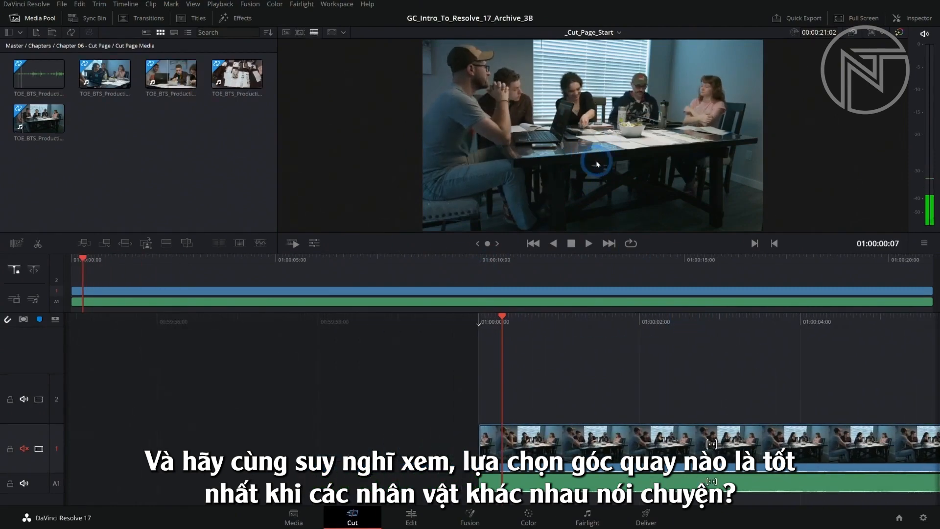
key(space)
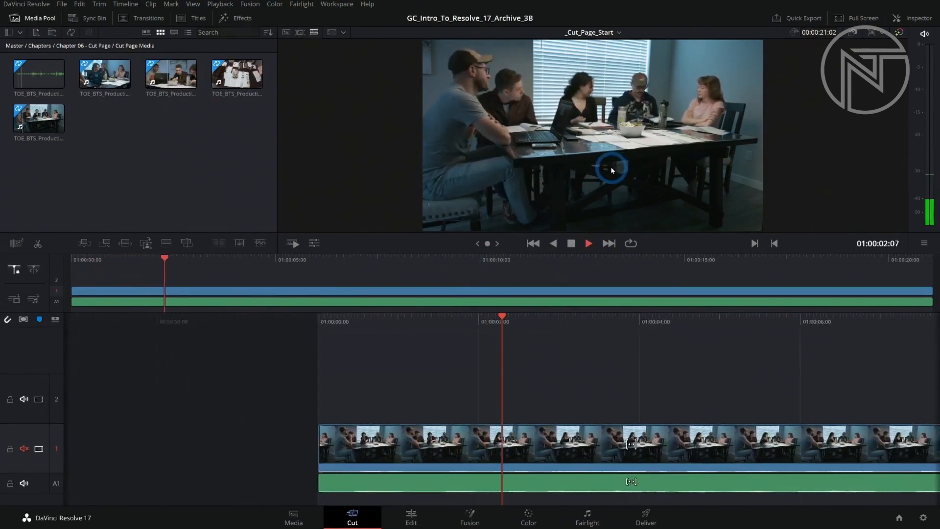
key(space)
drag(510, 314, 596, 325)
Raise the volume of the separate audio clip on track A1 and check the level in playback.
click(562, 482)
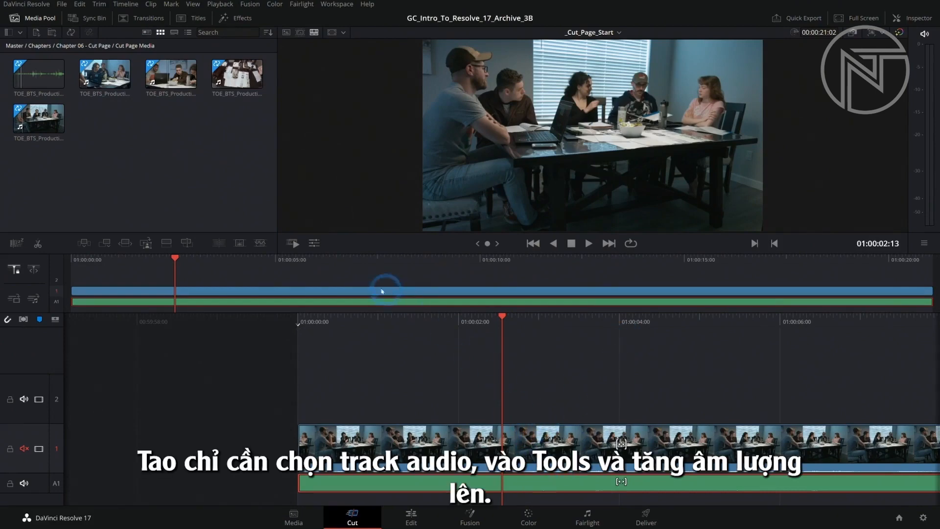
click(314, 242)
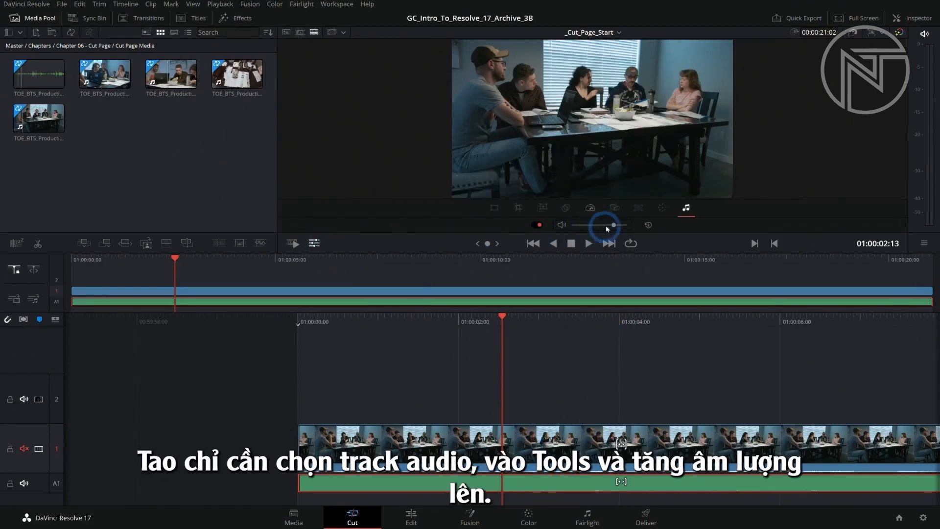
drag(615, 228, 623, 228)
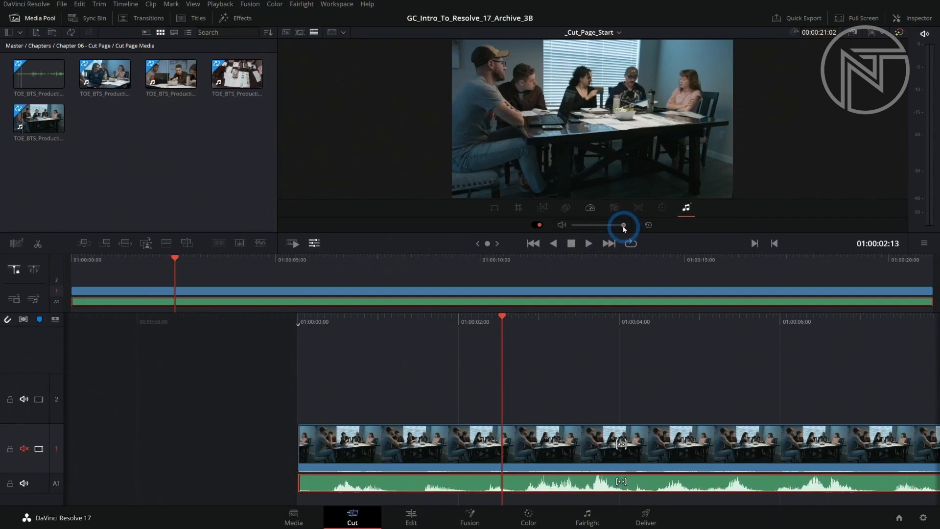
key(space)
drag(464, 321, 579, 321)
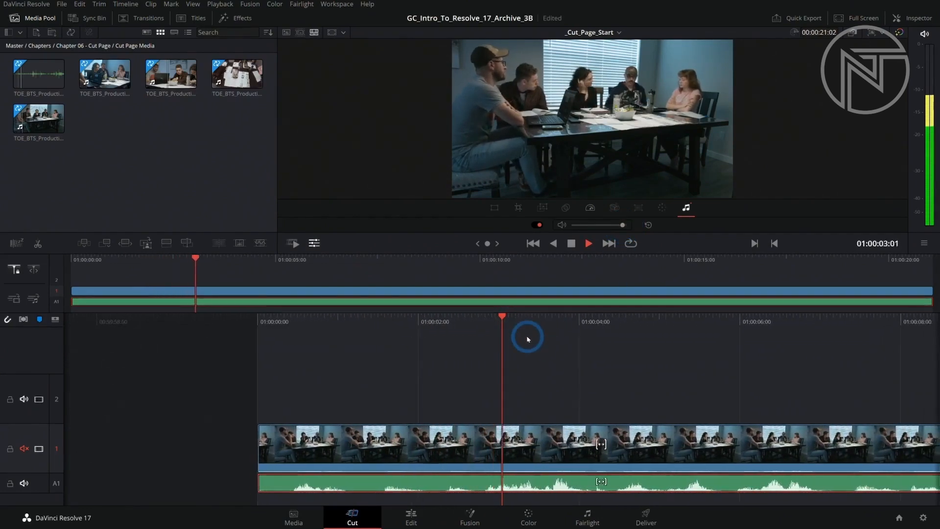
Place five seconds of the Camera 1 close-up from the Sync Bin on track 2, above the wide shot at 01:00:02:08.
drag(479, 329, 653, 319)
key(space)
drag(550, 319, 596, 324)
key(space)
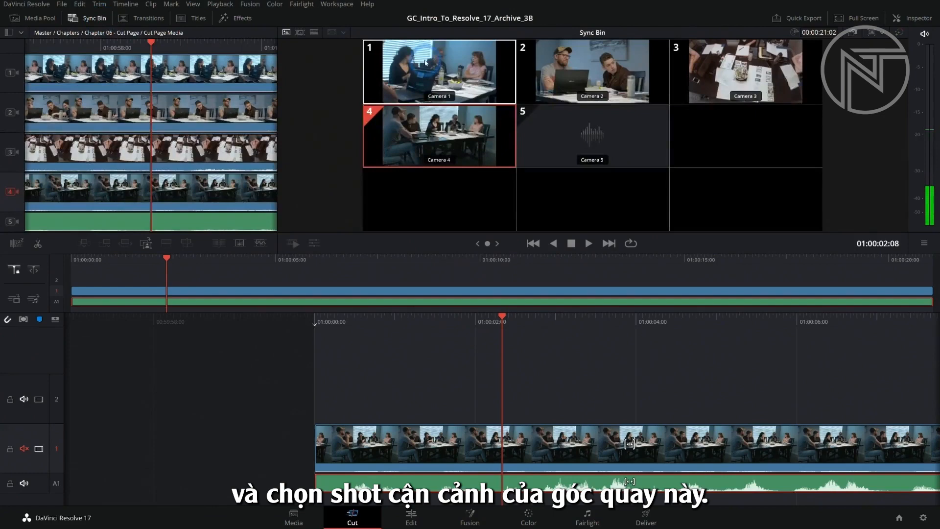
click(430, 75)
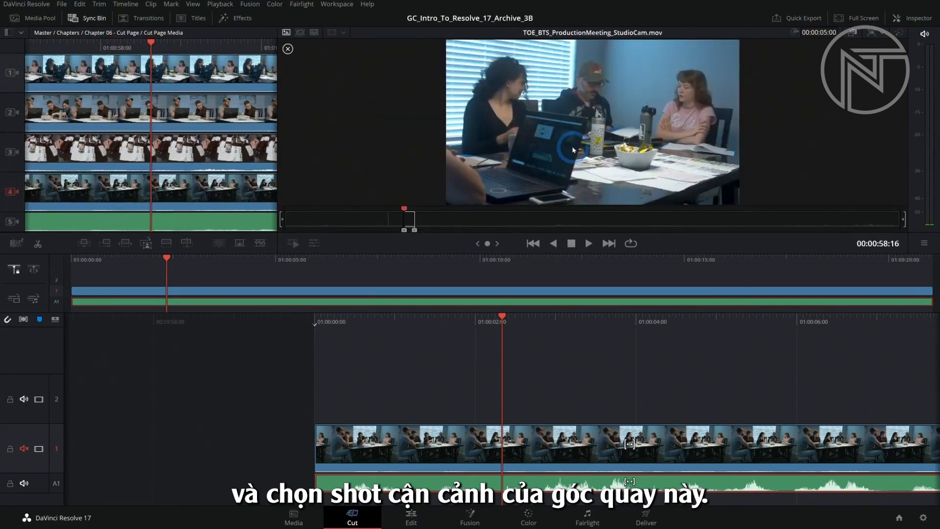
click(167, 243)
Review the cut from the wide shot to the Camera 1 close-up in the Sync Bin and the timeline viewer.
drag(329, 267, 174, 267)
key(space)
key(space)
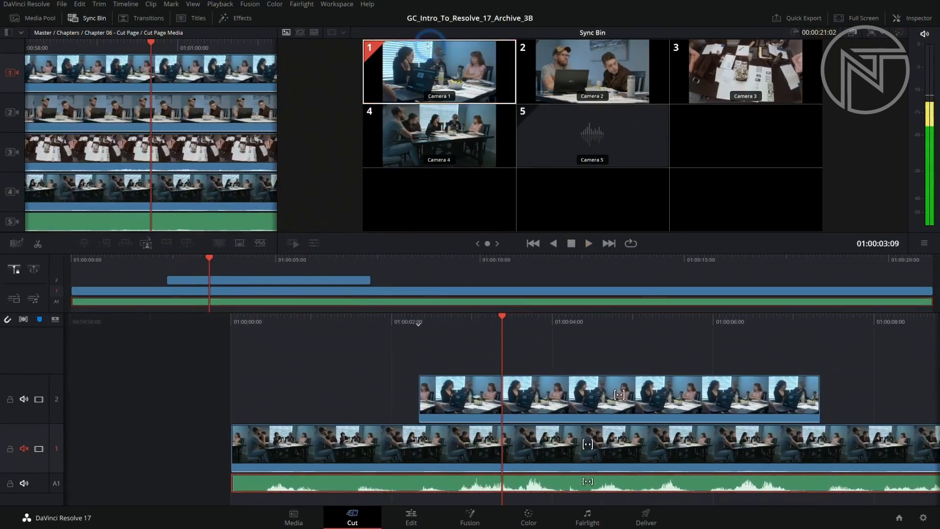
drag(469, 316, 556, 322)
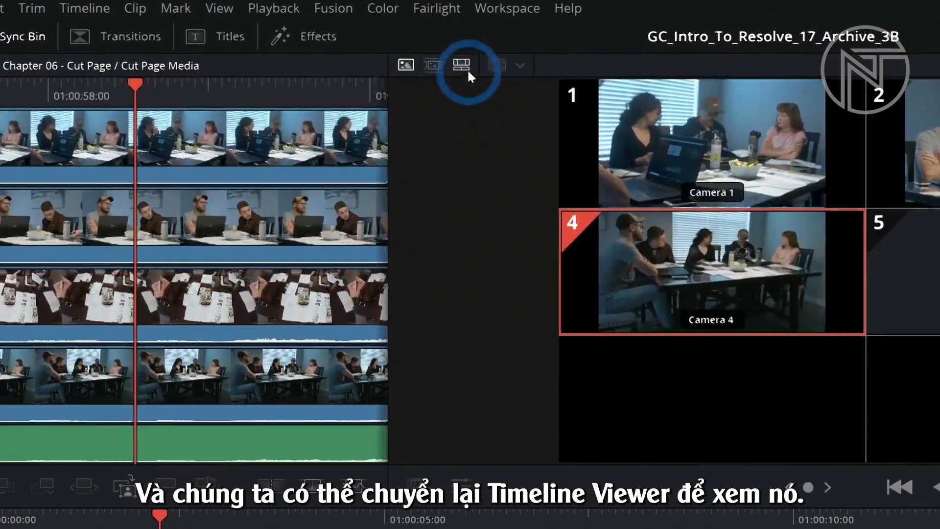
click(468, 67)
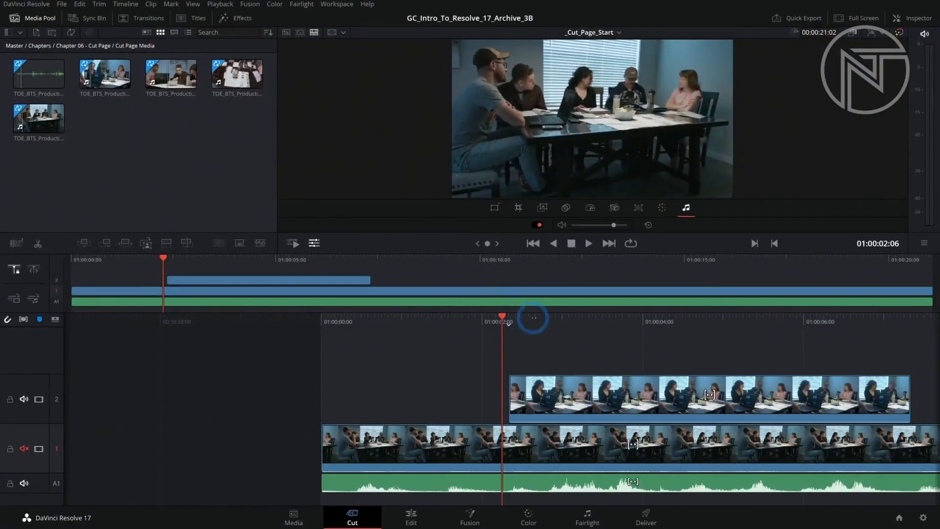
drag(529, 317, 595, 320)
key(space)
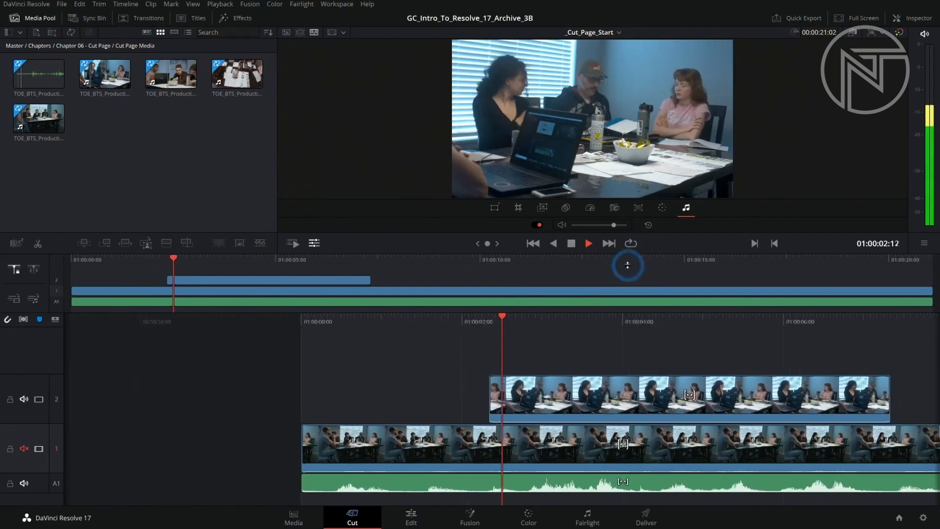
Extend the start of the Camera 1 close-up on track 2 slightly earlier and trim its end back to 01:00:04:07.
key(space)
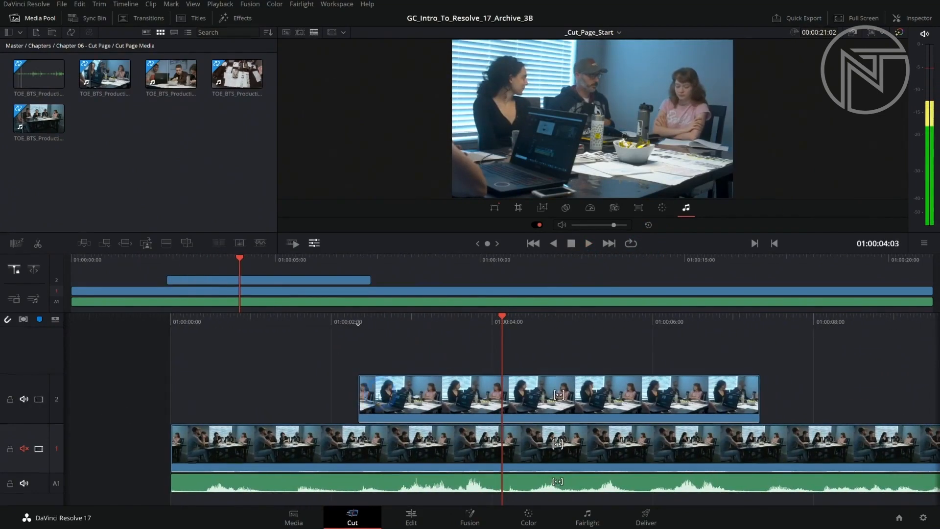
drag(363, 395, 319, 395)
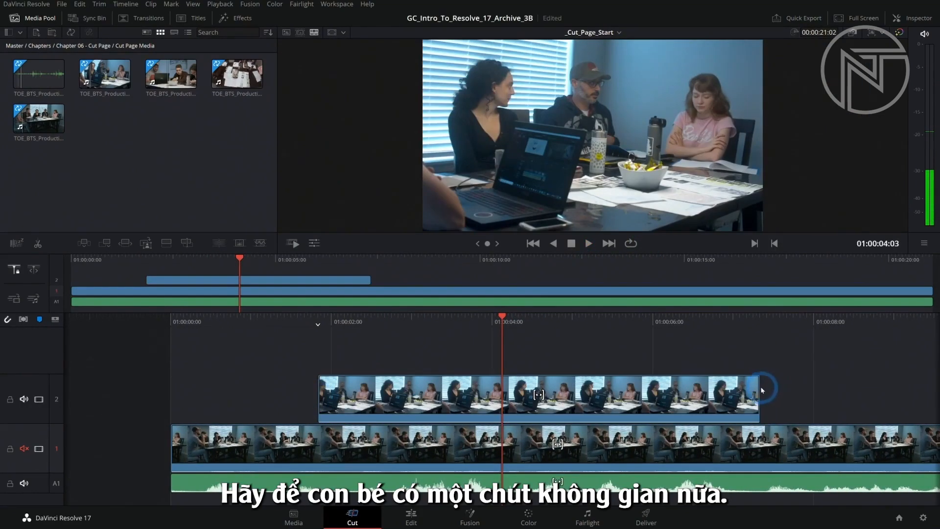
drag(757, 390, 512, 390)
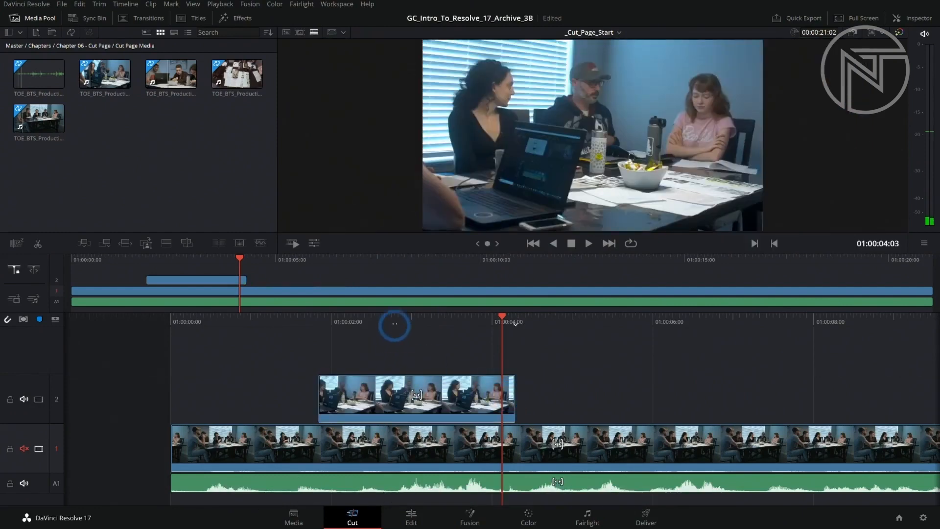
Place five seconds of the Camera 2 close-up from the Sync Bin on track 2, directly after the Camera 1 close-up at 01:00:04:07.
click(394, 325)
drag(560, 326, 640, 335)
key(space)
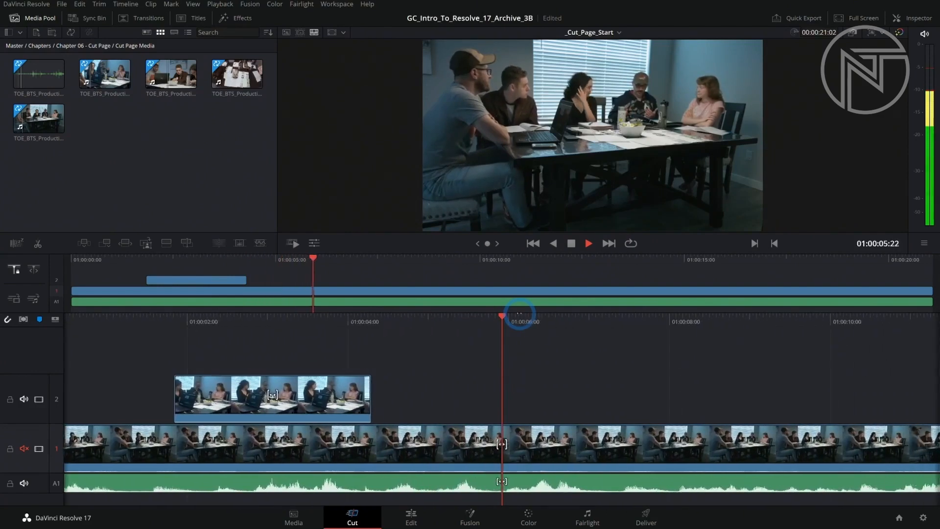
click(518, 101)
drag(506, 321, 626, 338)
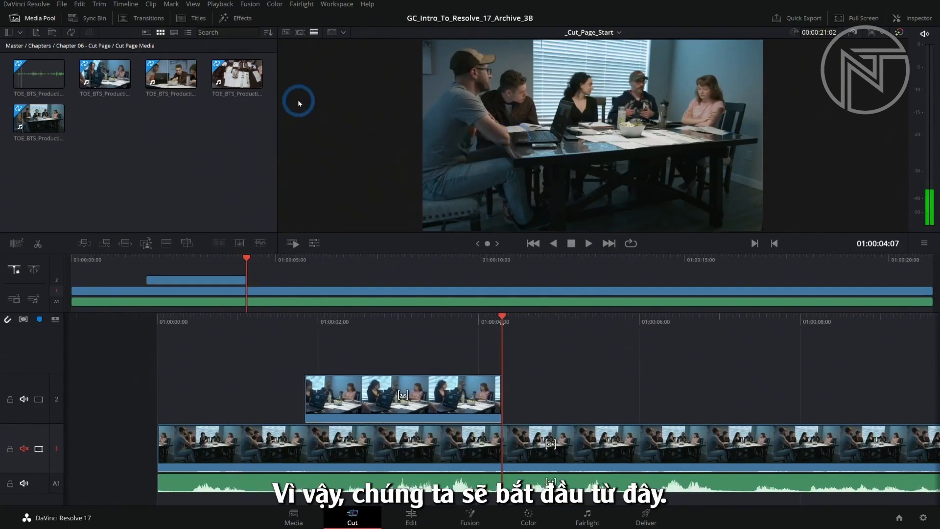
click(91, 18)
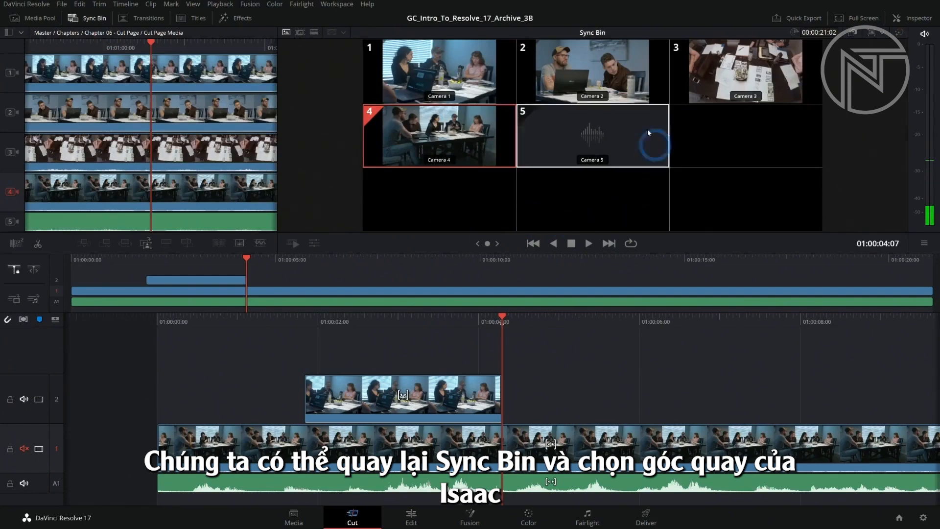
click(601, 56)
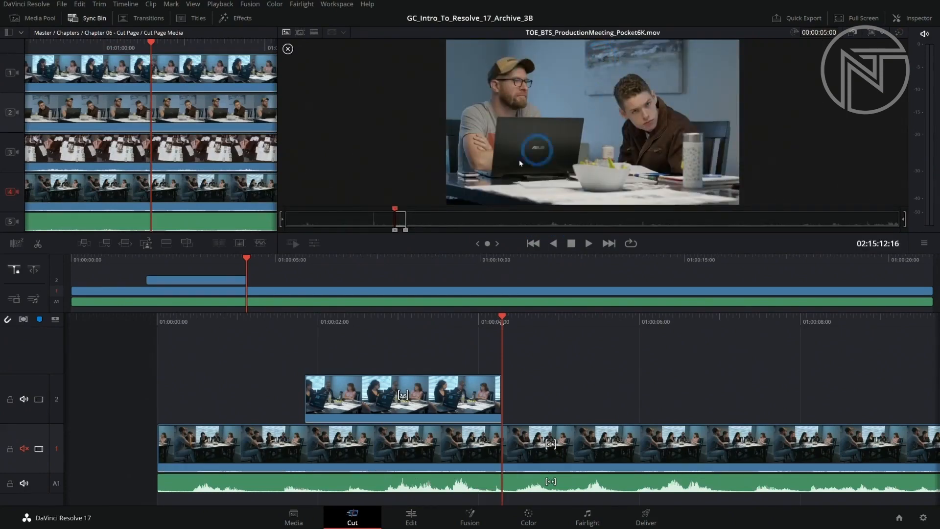
click(166, 239)
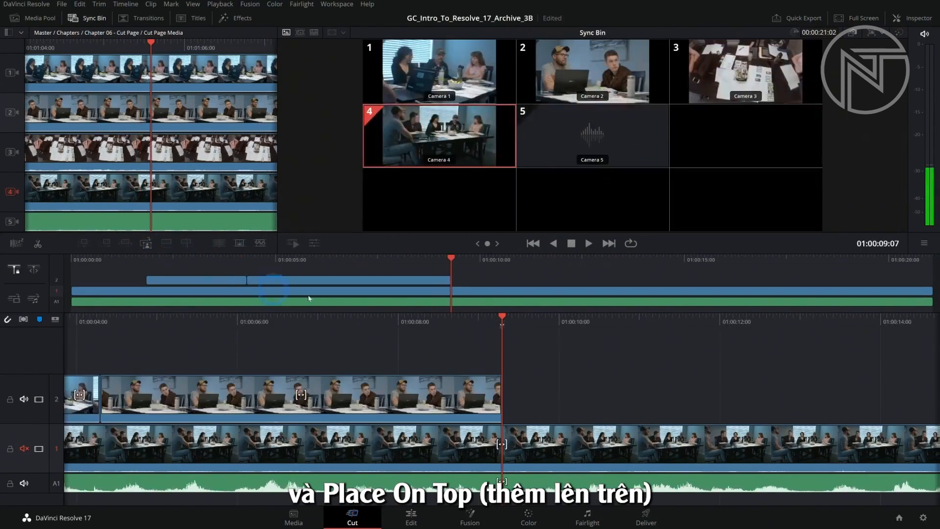
Replay the cut between the two close-ups and trim the end of the Camera 2 clip back to about 01:00:07:00.
drag(451, 260, 225, 260)
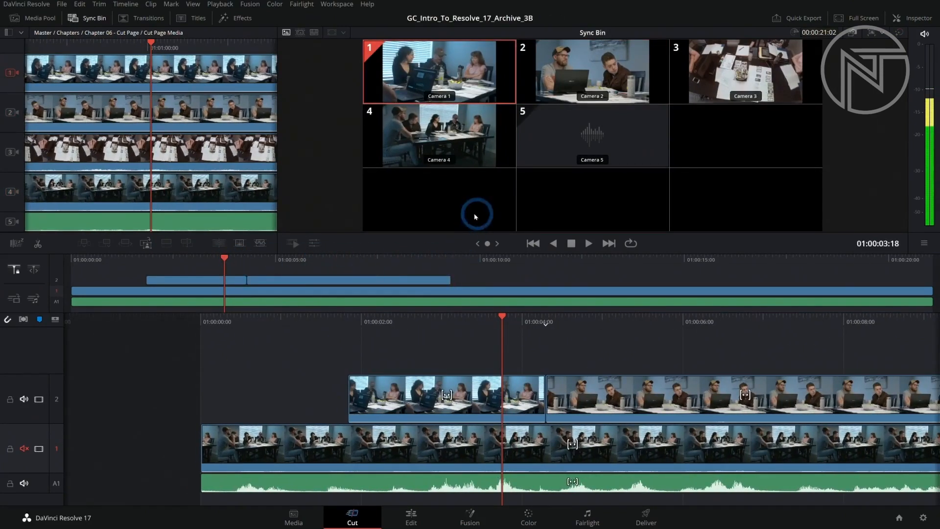
click(313, 32)
key(space)
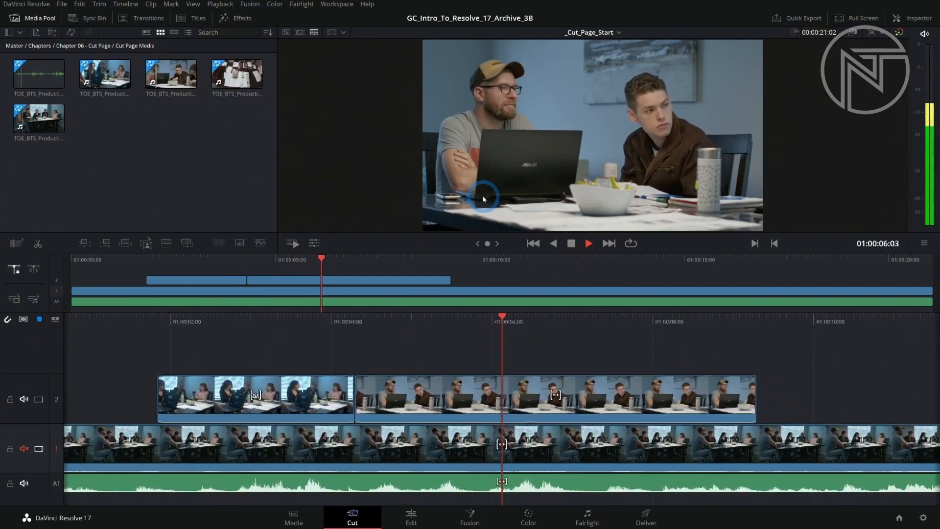
key(space)
drag(668, 384, 481, 394)
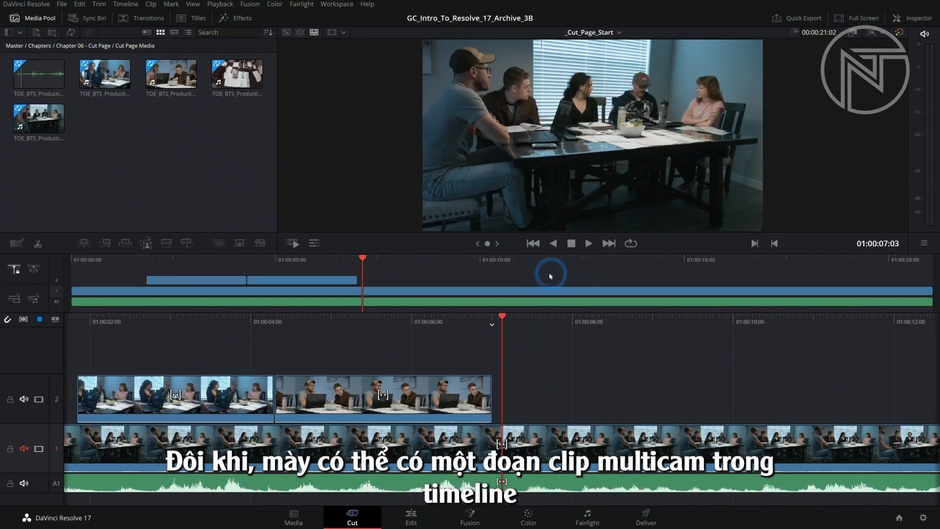
click(521, 296)
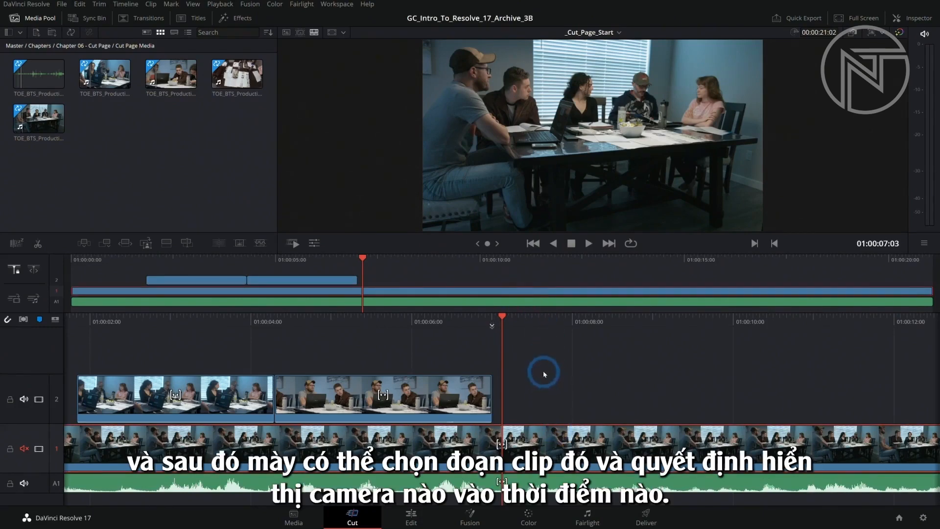
click(572, 380)
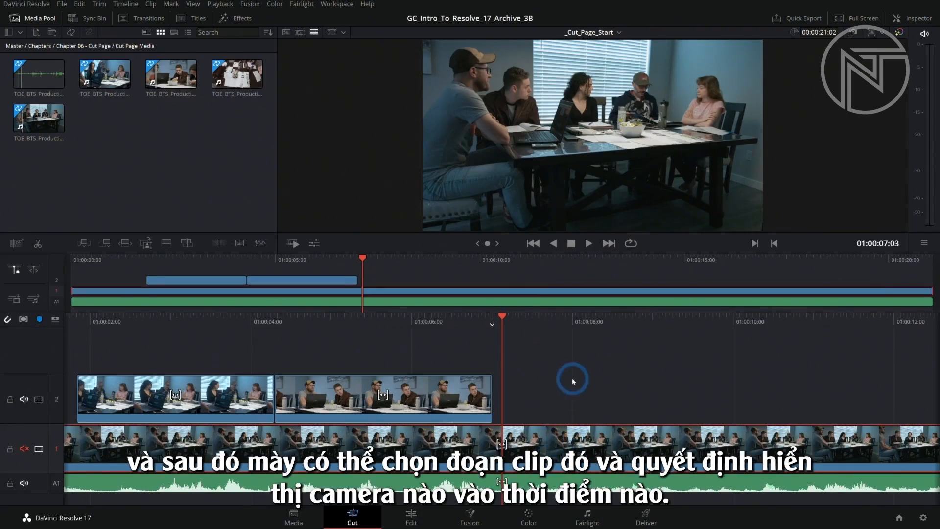
click(564, 350)
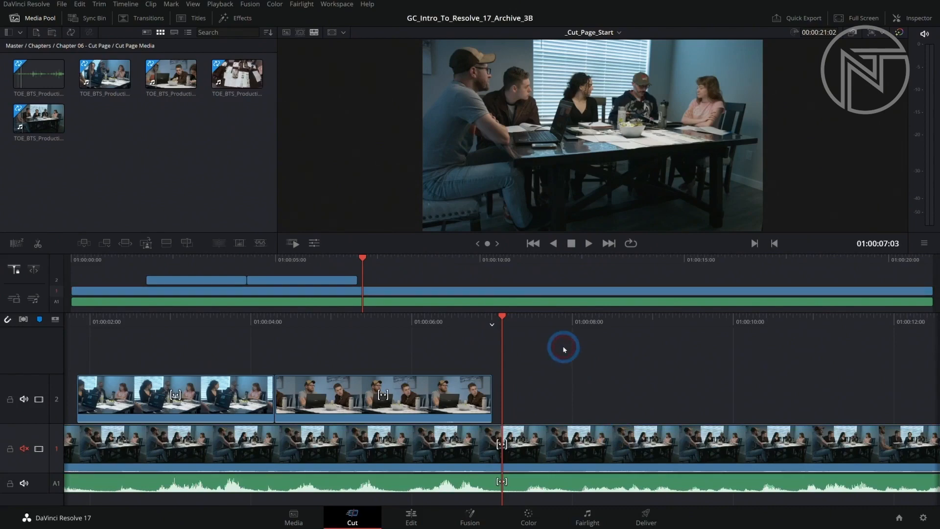
drag(529, 315, 583, 316)
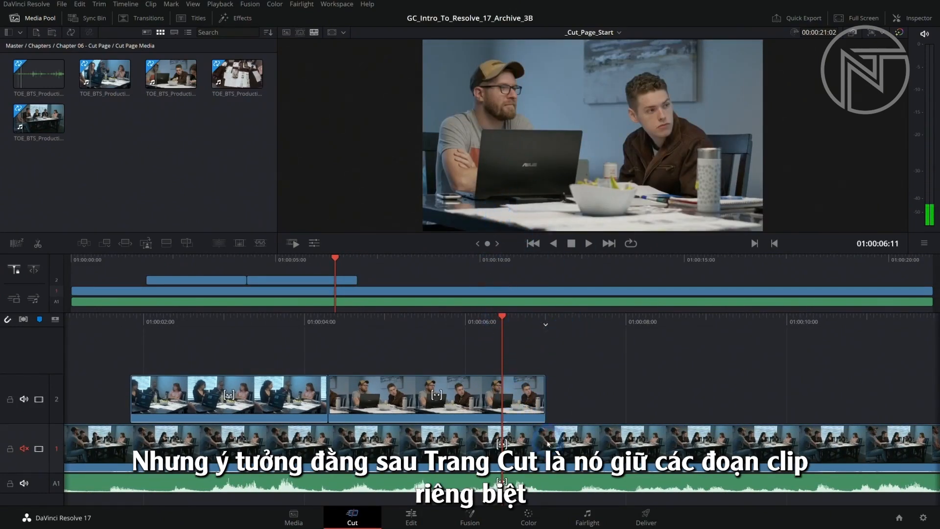
click(584, 405)
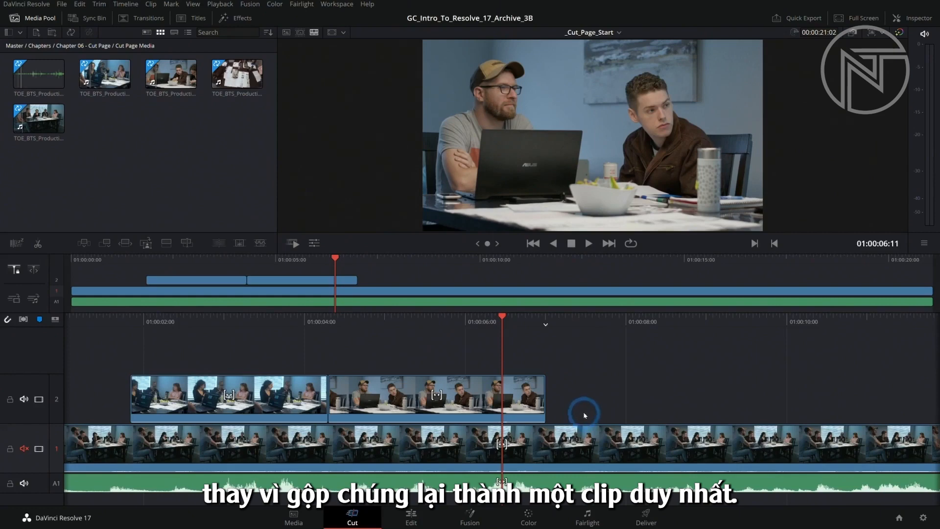
Split the wide shot and its separate audio at 01:00:07:07, just after the Camera 2 close-up.
click(542, 264)
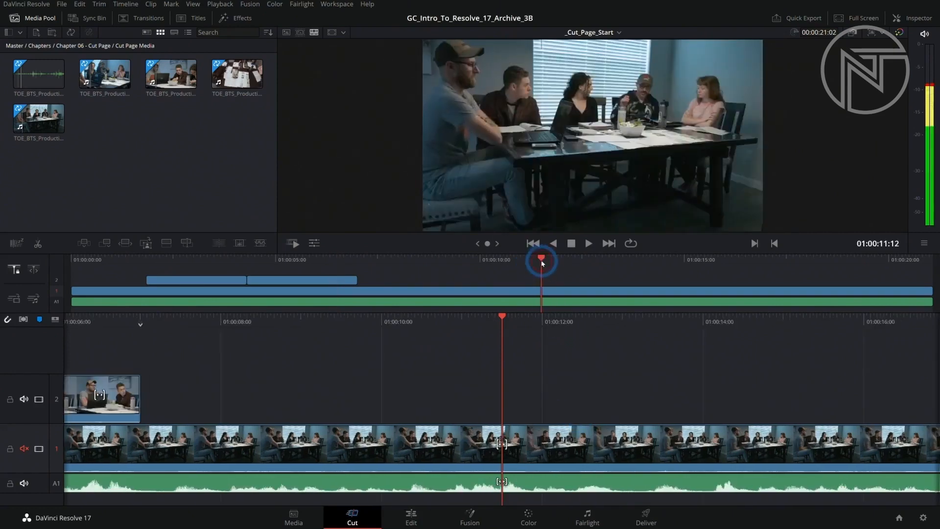
click(425, 263)
drag(478, 323, 570, 323)
key(ctrl+b)
Split the wide shot and its audio again about seven seconds further on and delete the section between the two cuts, closing the gap.
key(space)
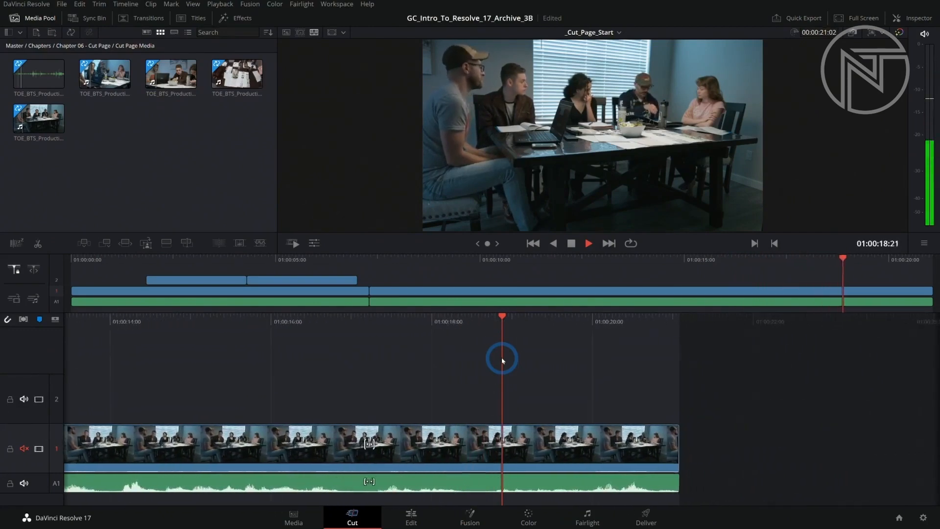
drag(399, 322, 849, 327)
key(space)
drag(363, 324, 547, 321)
click(550, 432)
key(ctrl+b)
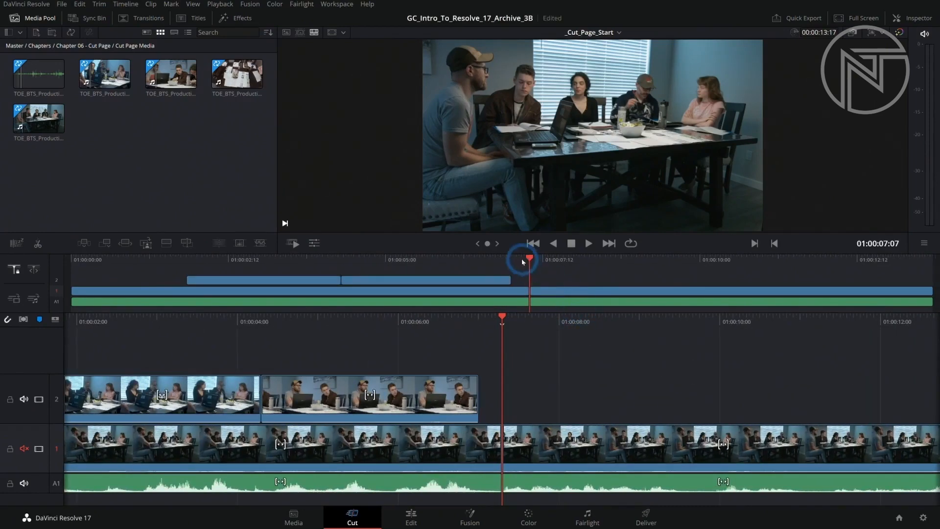
Replay the jump in the wide shot and extend the end of the Camera 2 close-up to meet the cut at 01:00:07:07.
drag(523, 262, 500, 258)
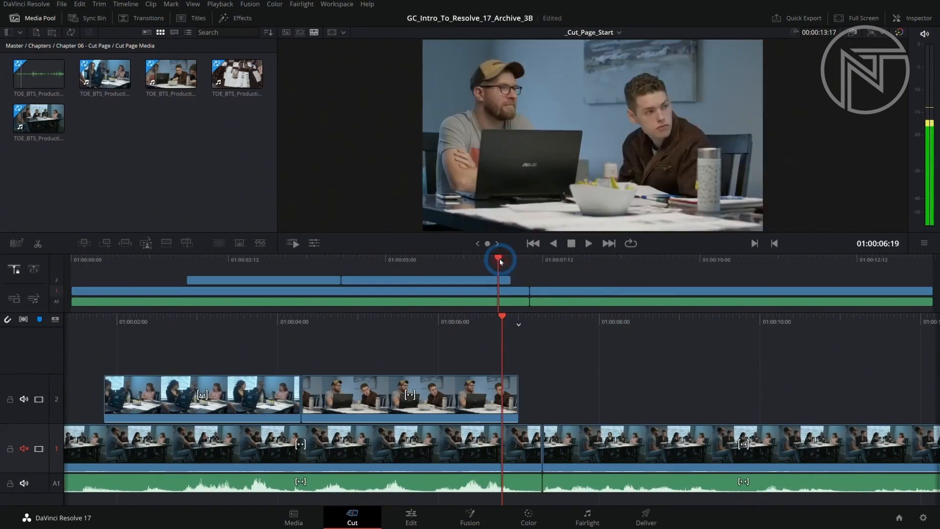
key(space)
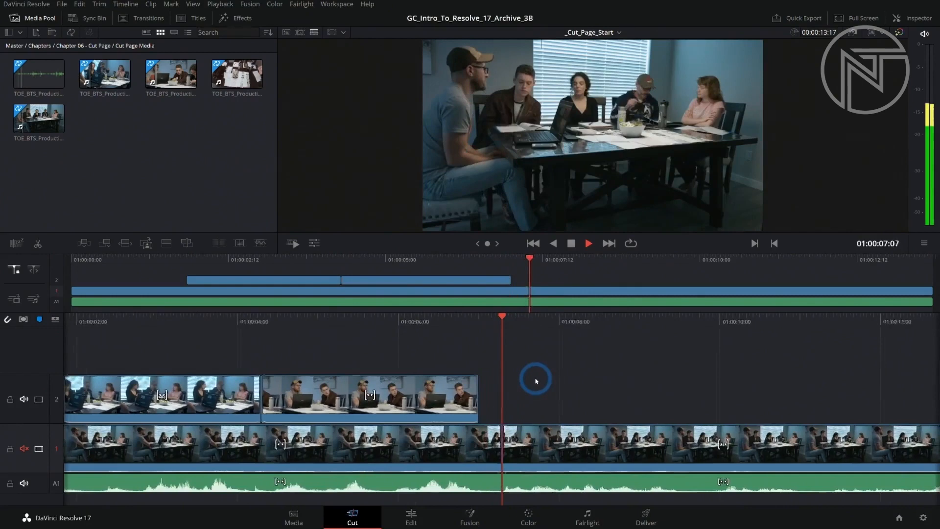
key(space)
drag(385, 395, 408, 394)
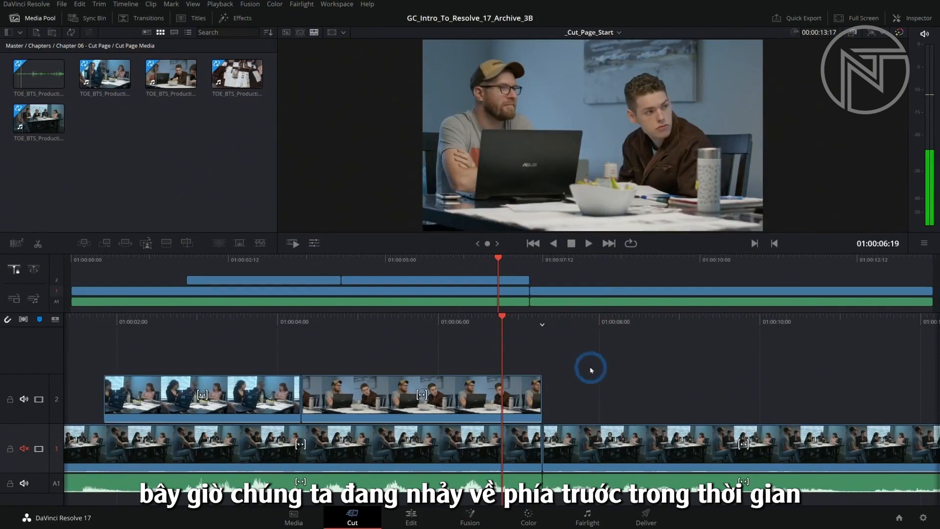
Review the wide shot after the cut and compare the synced camera angles in the Sync Bin on both sides of it.
drag(592, 321, 643, 322)
key(space)
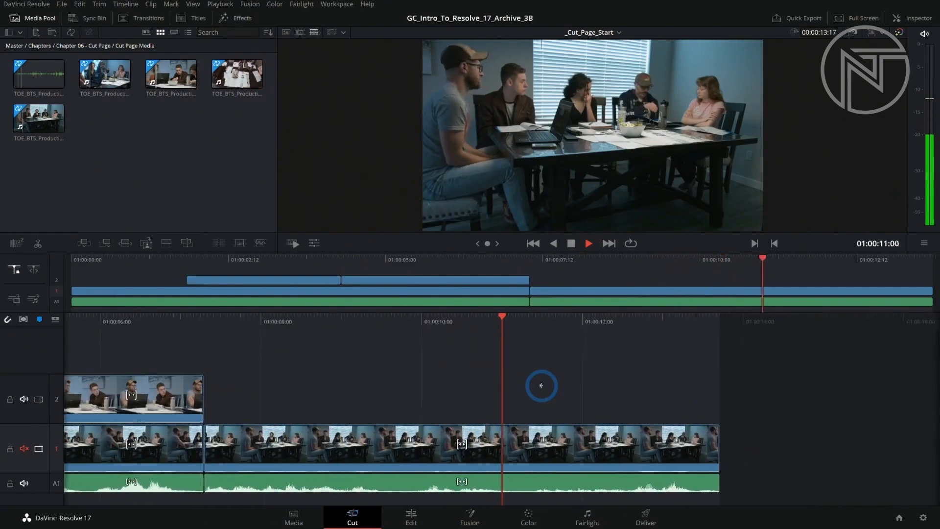
key(space)
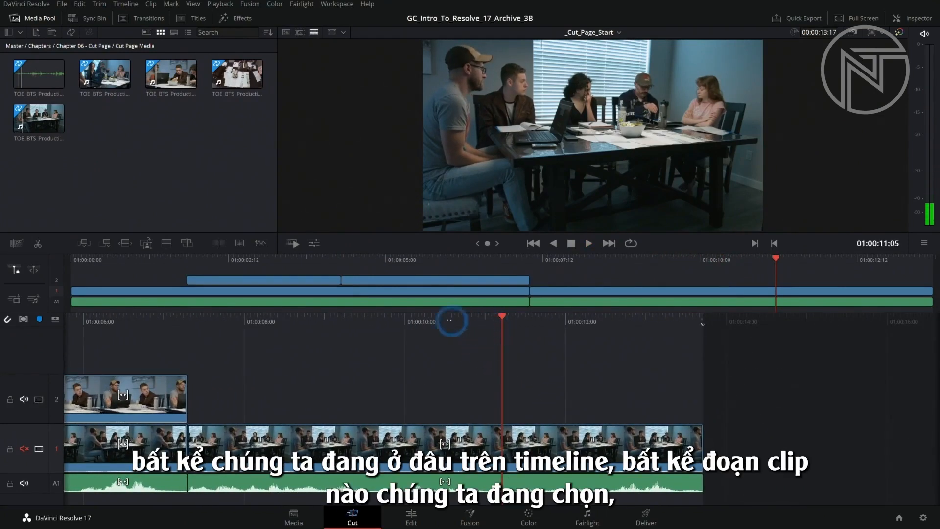
drag(527, 323, 549, 387)
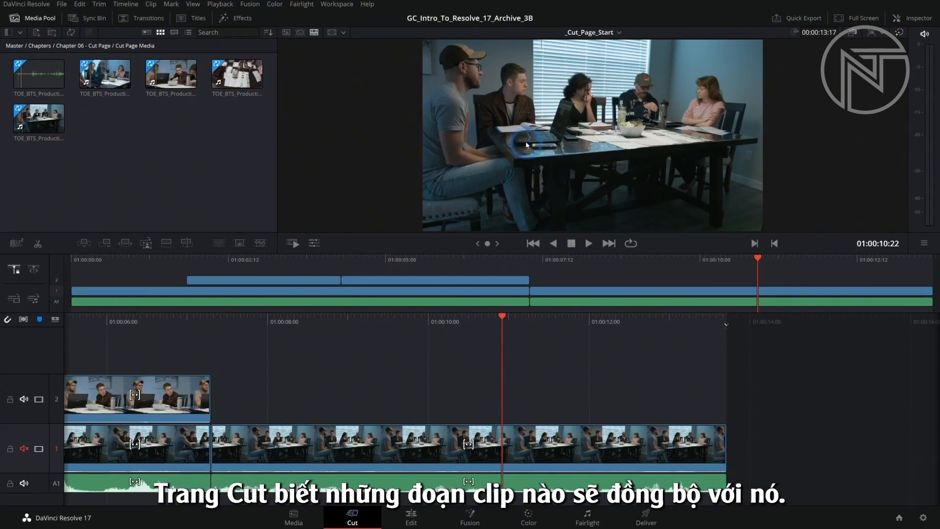
click(88, 19)
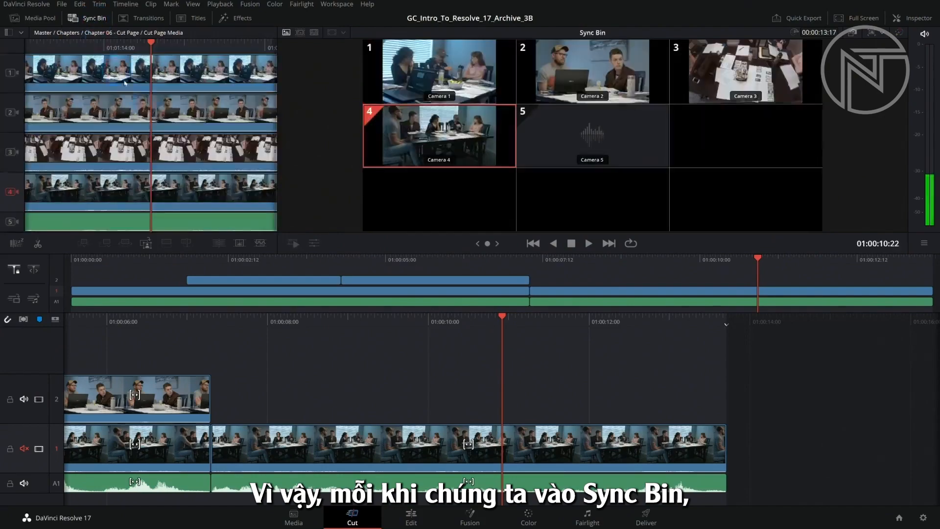
drag(632, 264, 548, 260)
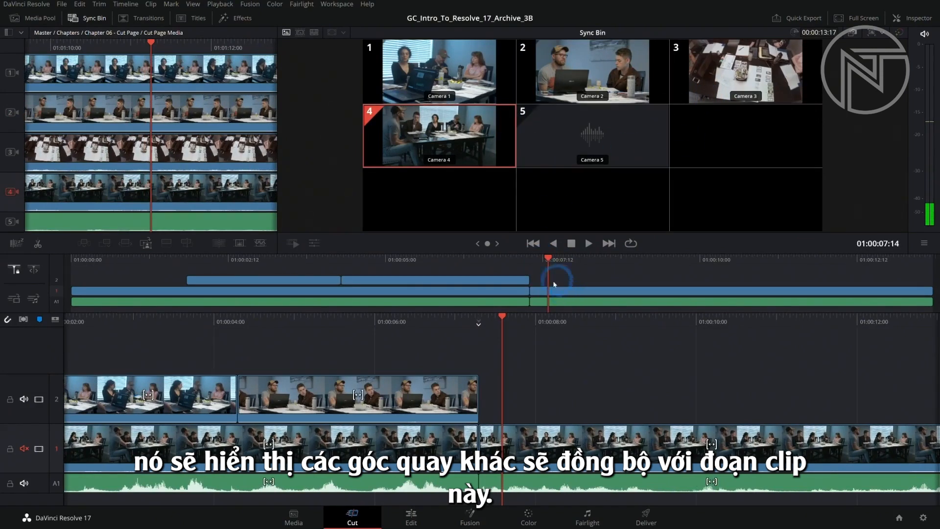
drag(547, 264, 511, 267)
click(591, 141)
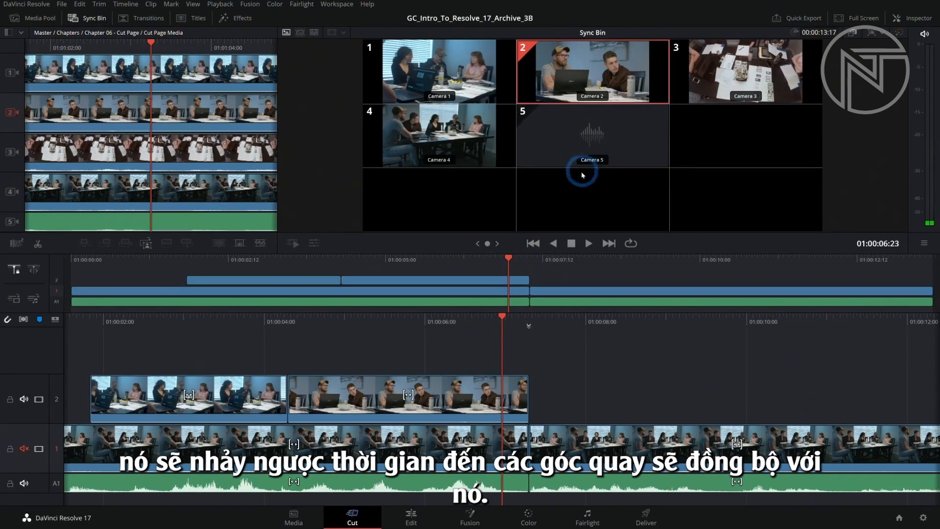
click(571, 244)
click(543, 203)
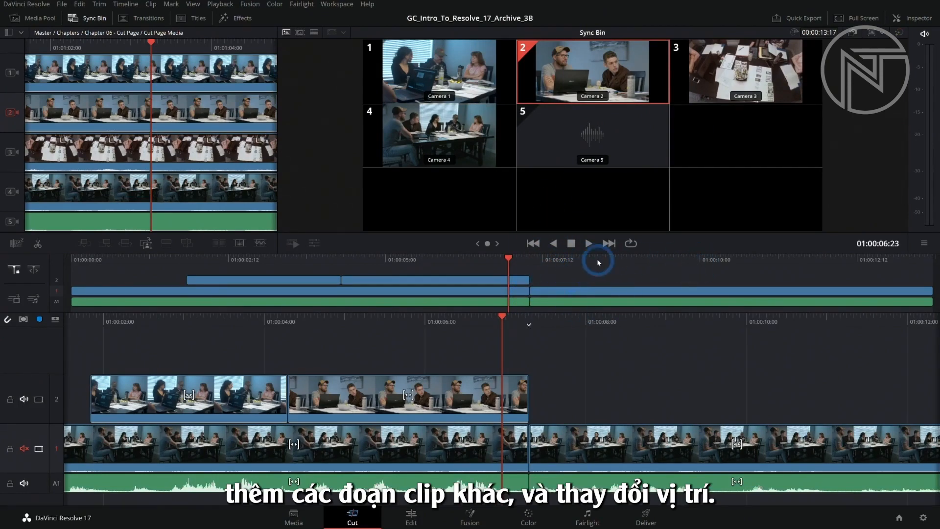
Mark a range of about 3.5 seconds from 12:33:15:06 in the Camera 3 overhead clip and append it to the end of the timeline.
drag(596, 260, 693, 260)
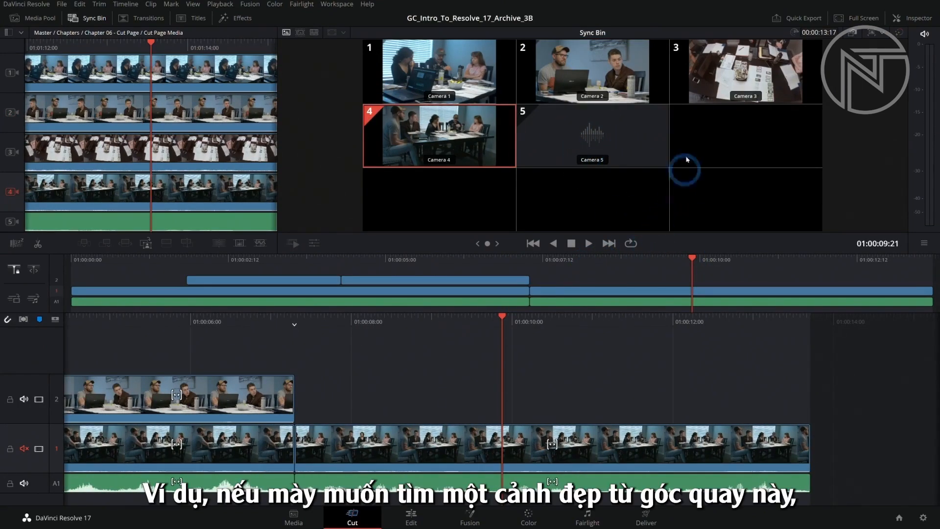
click(698, 80)
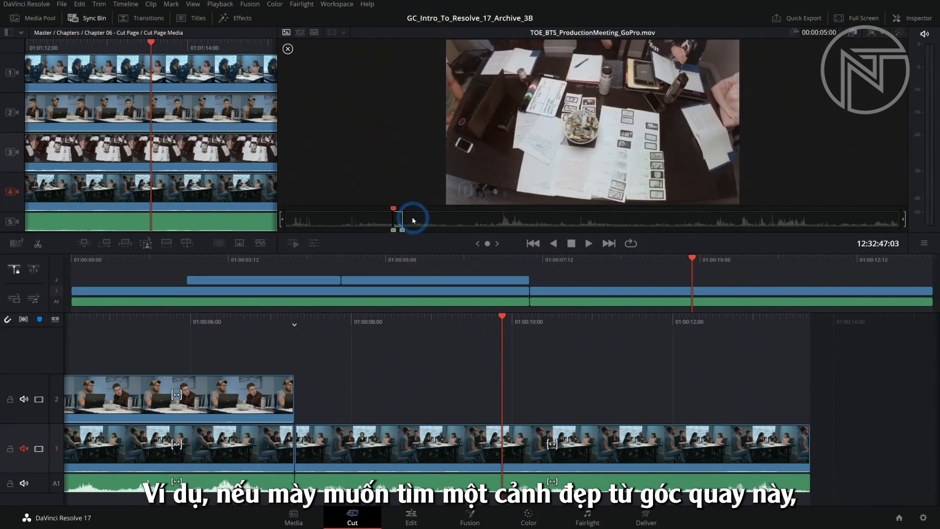
click(444, 221)
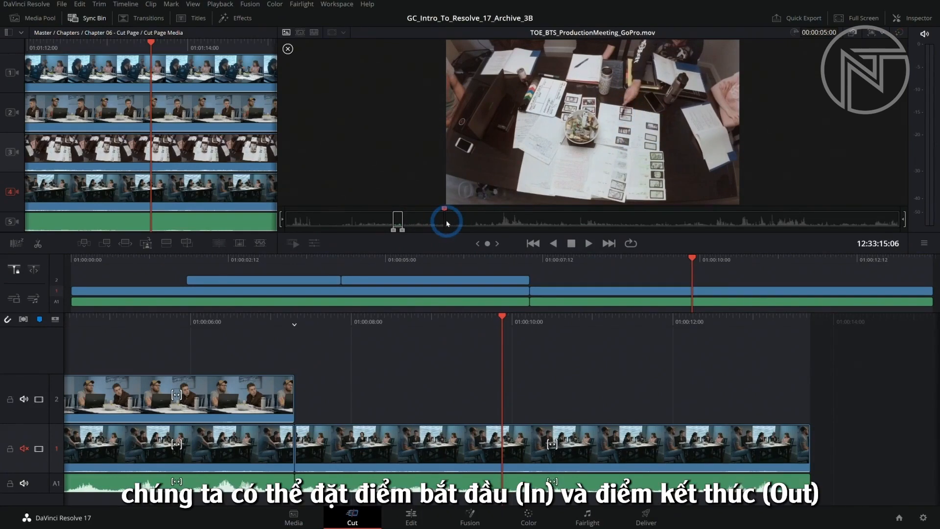
key(i)
key(space)
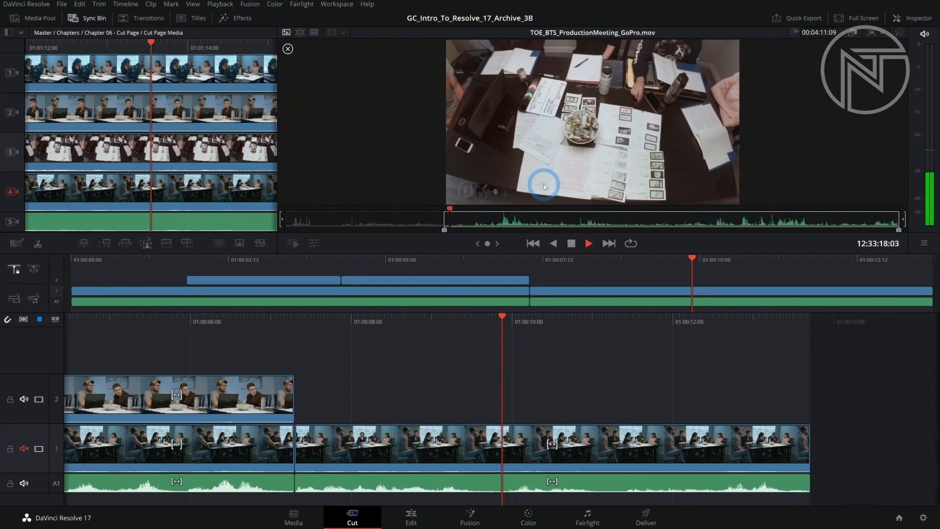
key(space)
key(o)
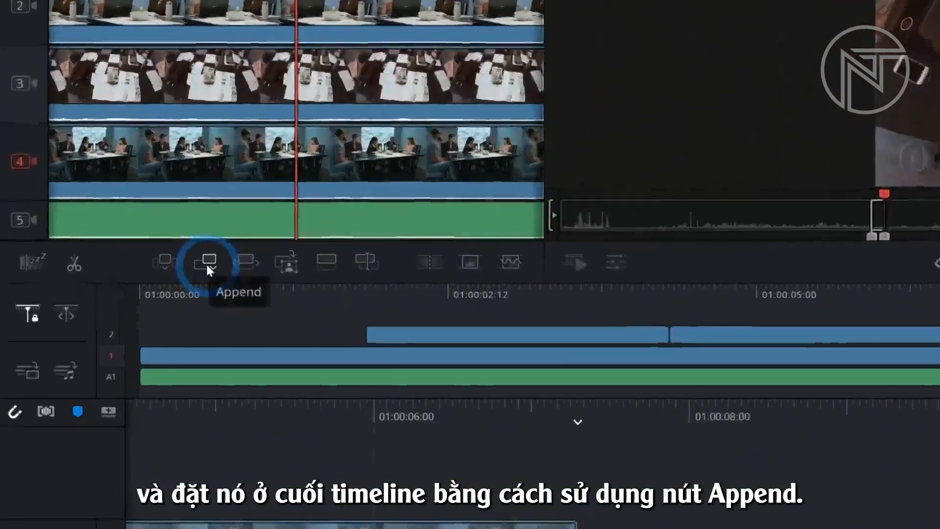
click(106, 244)
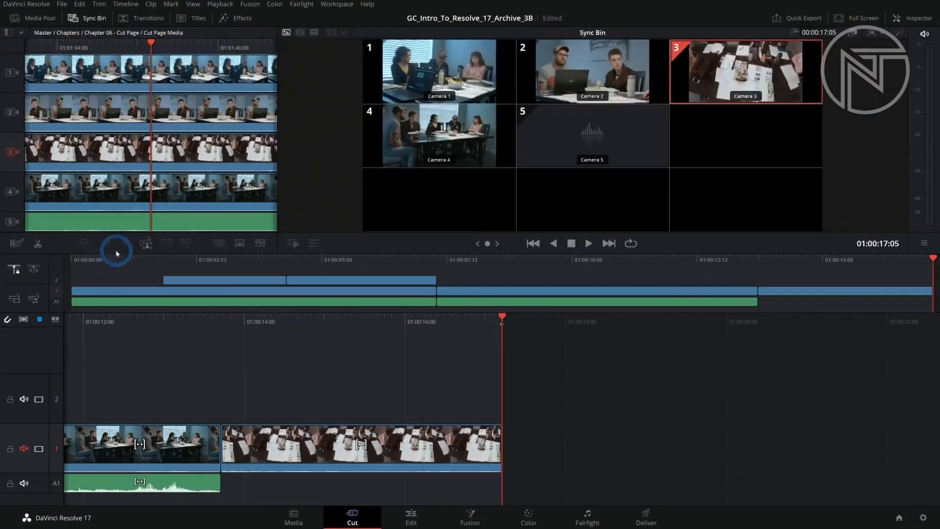
Add the synced Camera 5 audio below the overhead clip from 01:00:13:17, trim its end to the clip's end, and play it back.
click(488, 381)
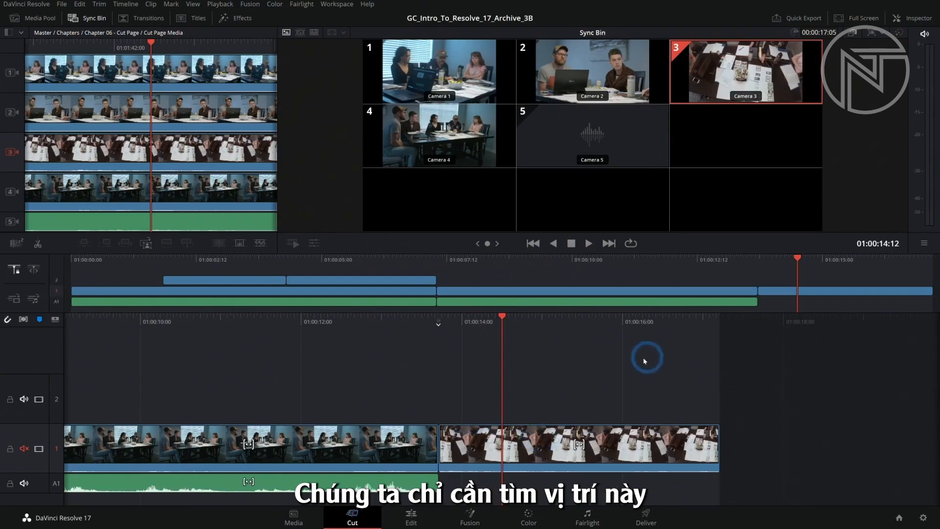
click(822, 260)
click(566, 446)
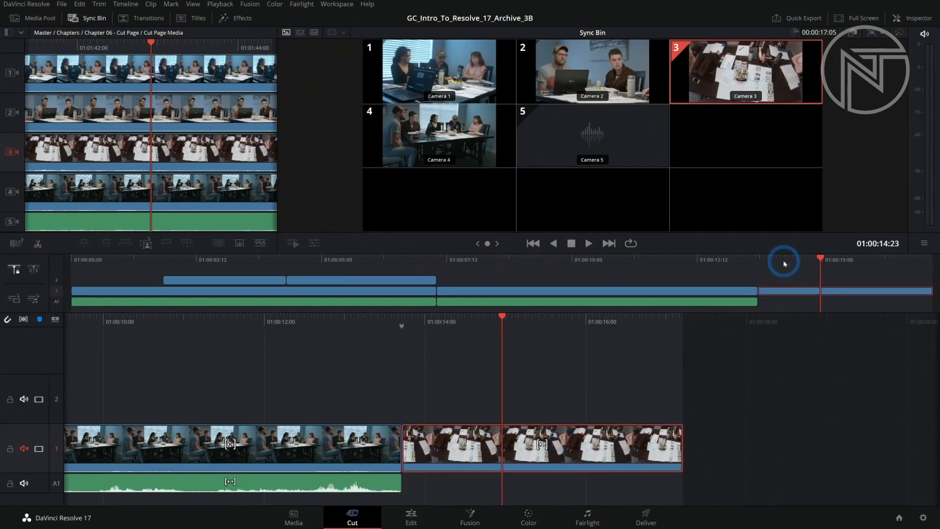
click(765, 262)
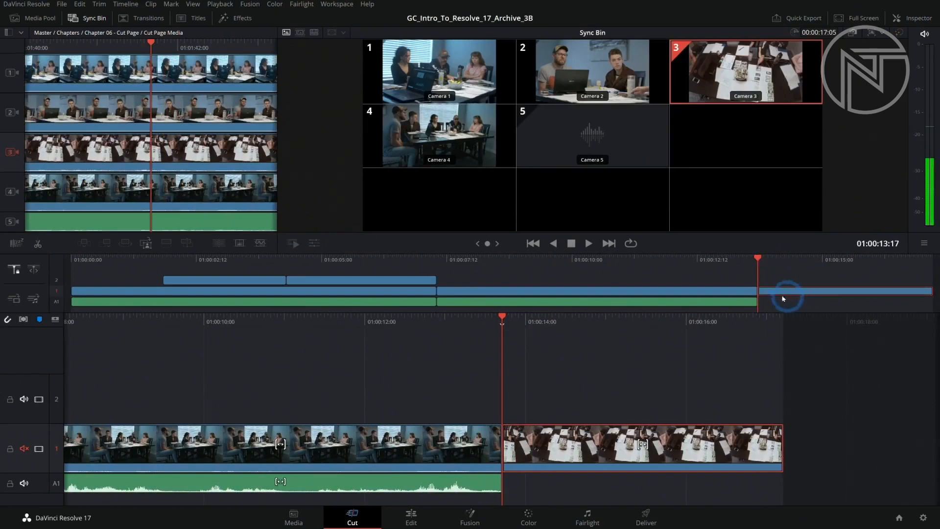
click(615, 145)
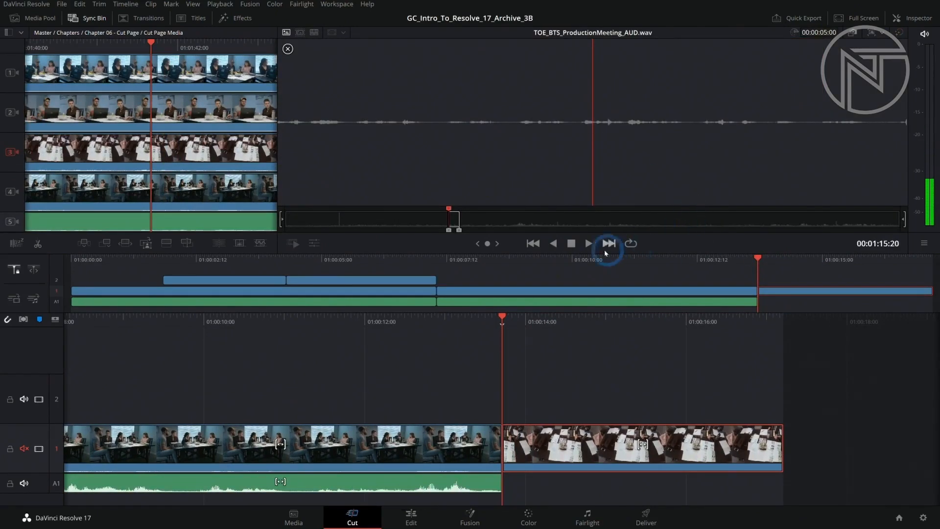
click(167, 243)
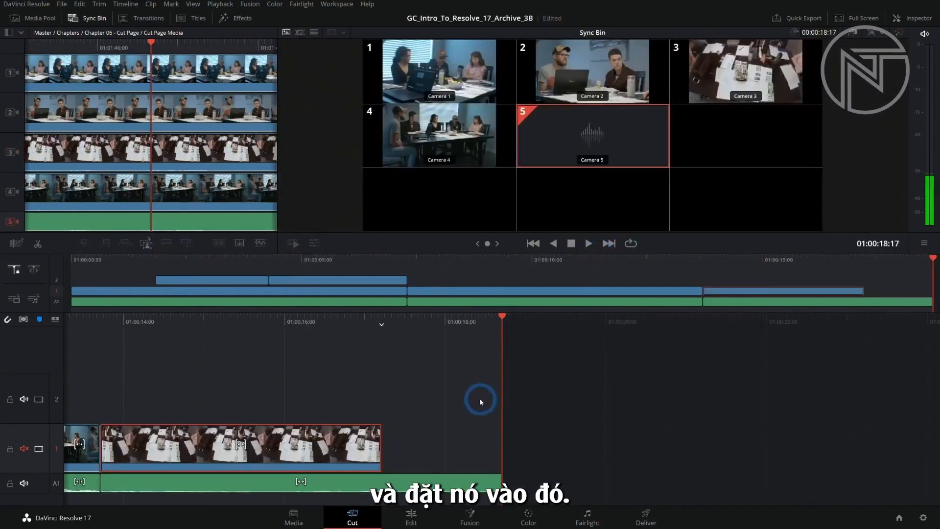
drag(495, 474, 381, 473)
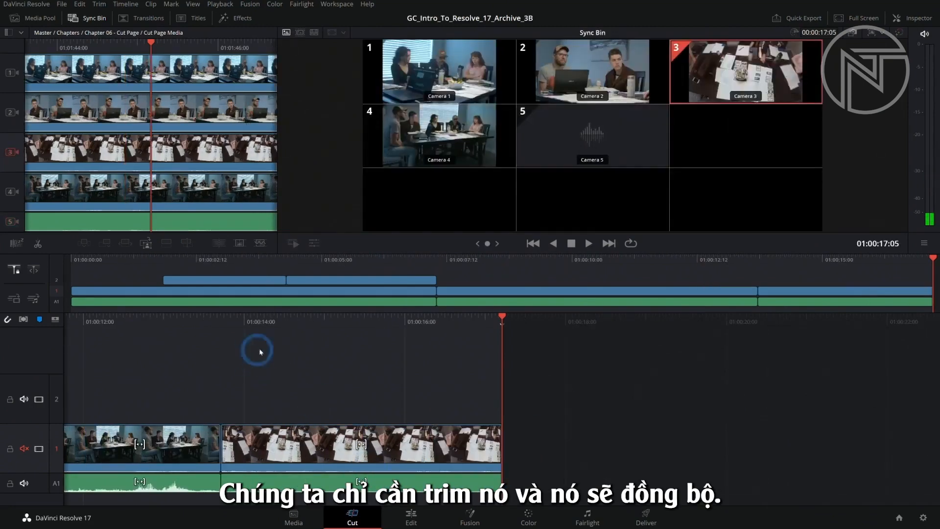
click(256, 321)
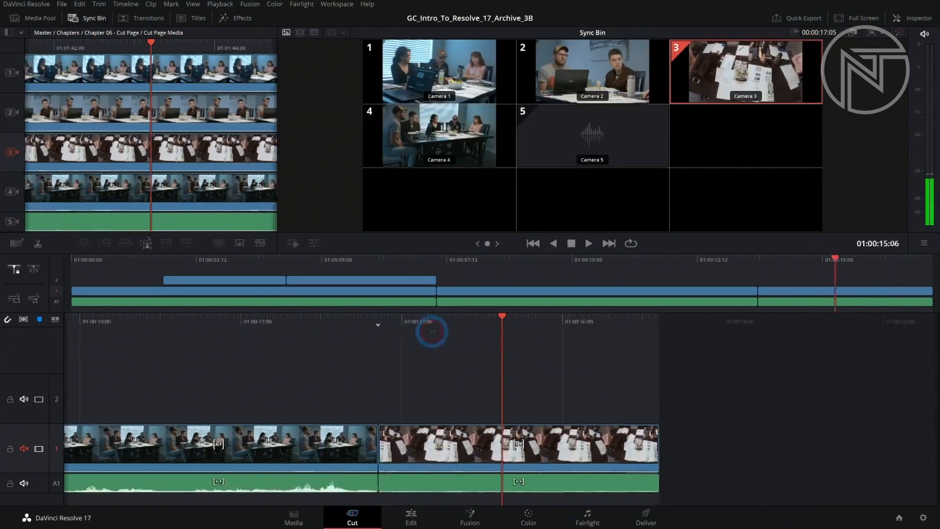
key(space)
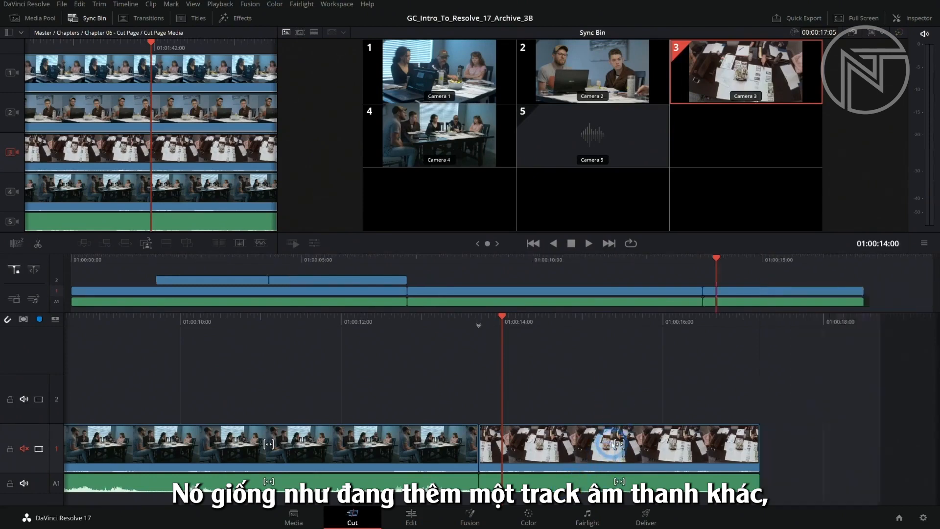
Undo the added Camera 5 audio and the appended overhead clip.
key(ctrl+z)
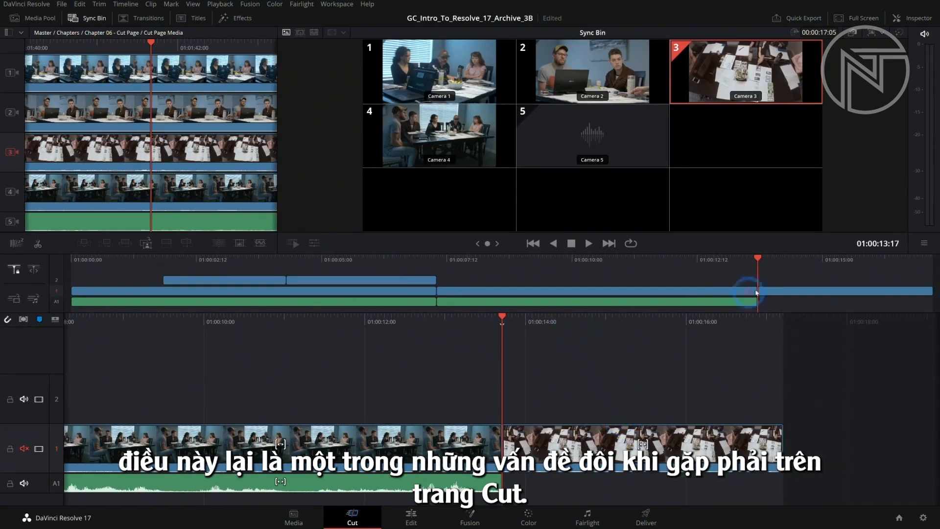
click(778, 260)
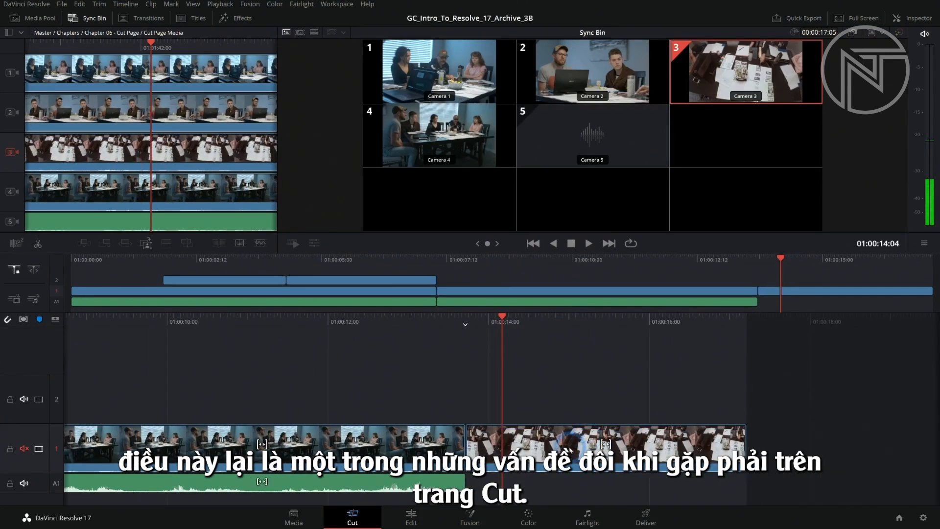
click(626, 390)
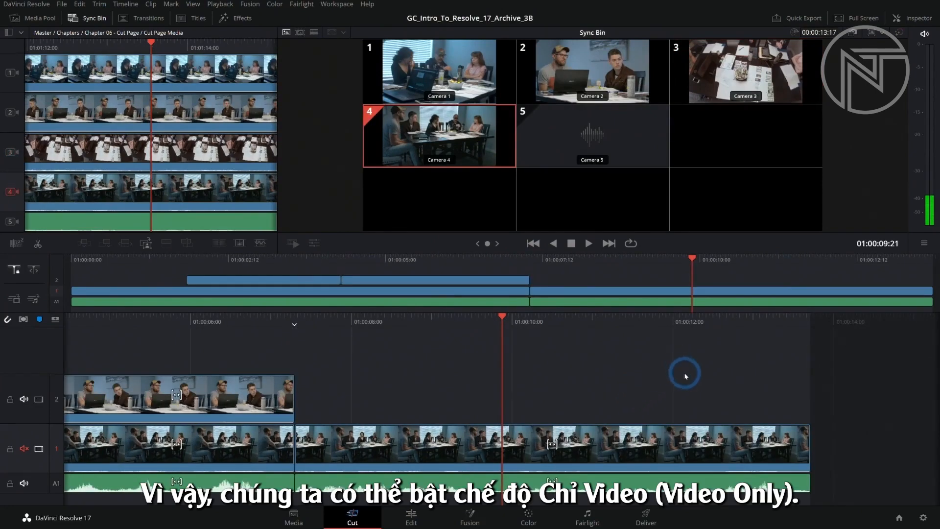
click(418, 248)
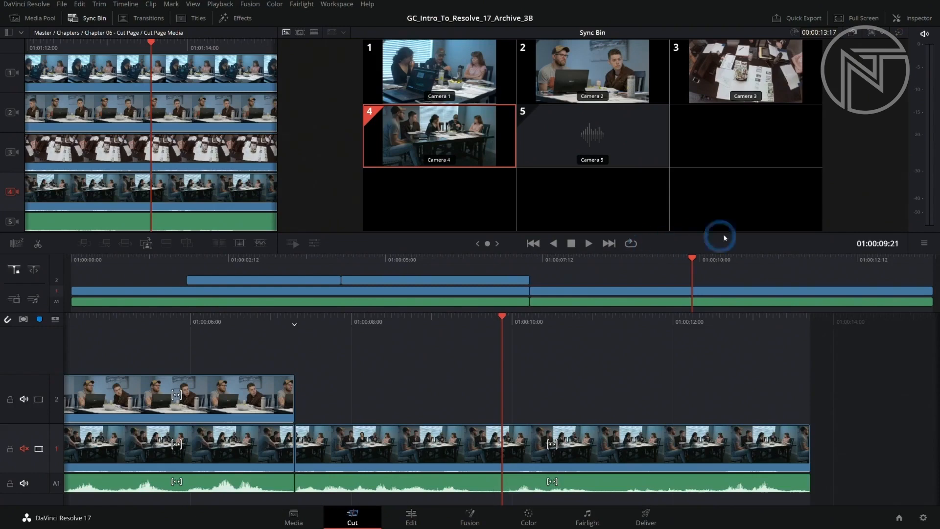
Mark 12:33:05:19 to 12:33:10:22 in the Camera 3 overhead clip and append it to the timeline as Video Only.
click(737, 81)
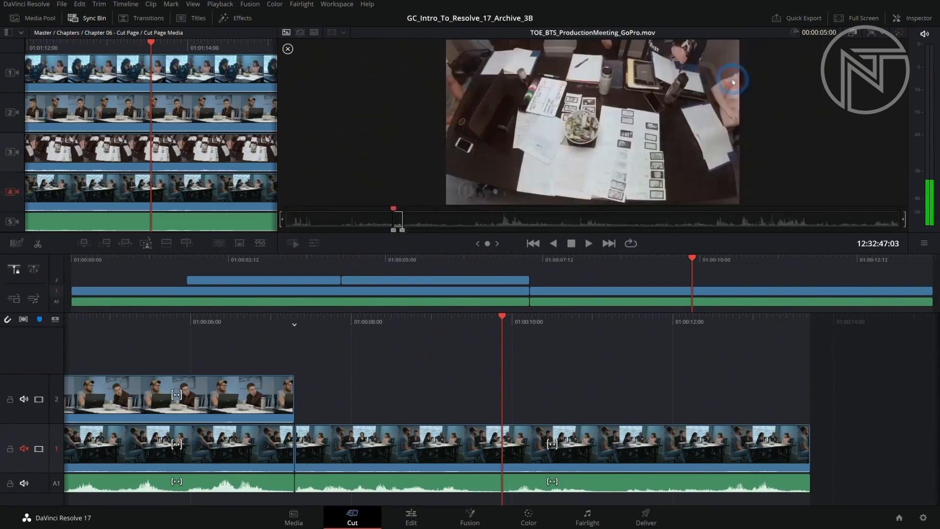
click(427, 222)
key(i)
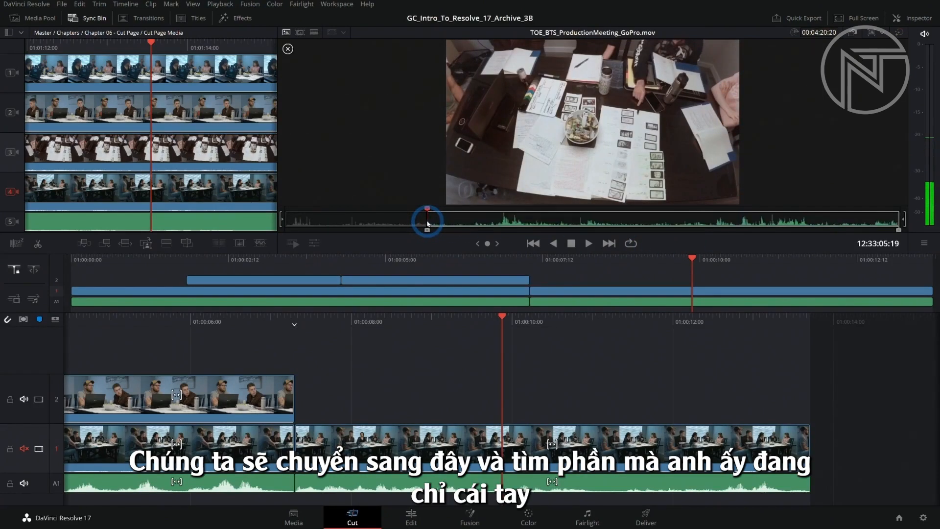
click(435, 223)
key(o)
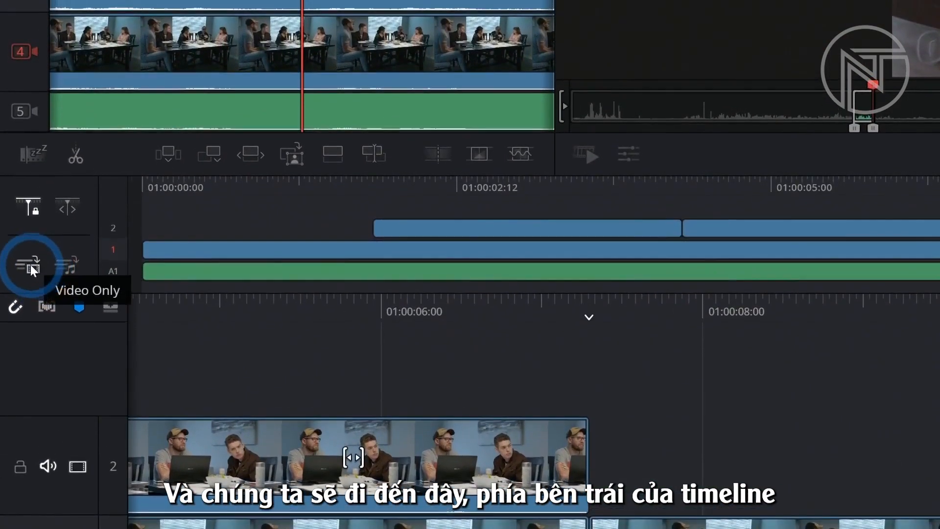
click(30, 265)
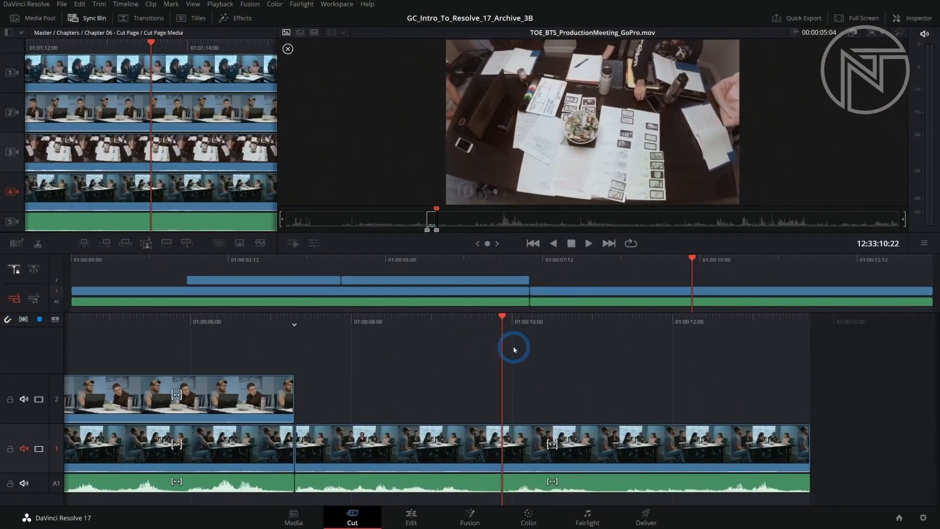
click(107, 247)
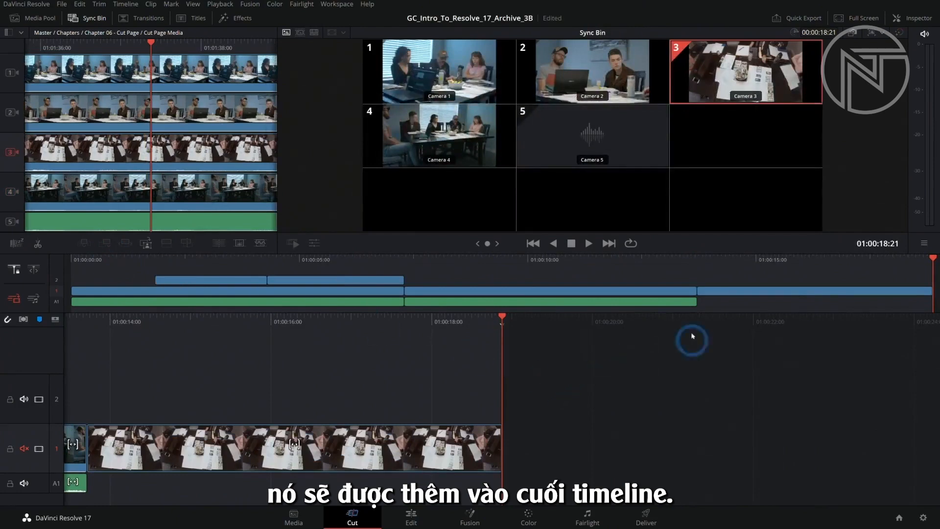
Play through the appended overhead clip and extend its end to about 01:00:20:19.
drag(757, 261, 709, 258)
key(space)
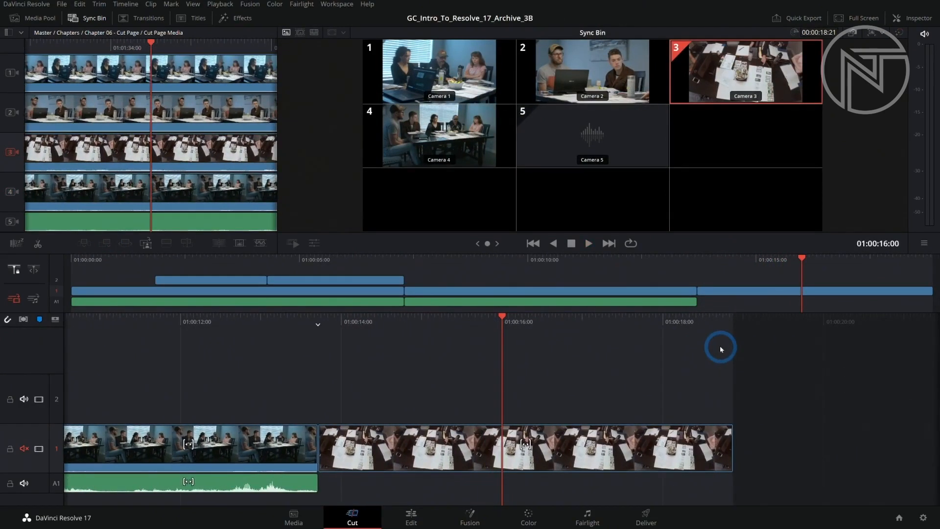
click(699, 264)
drag(699, 268, 719, 268)
Turn off Video Only, place the synced Camera 5 audio below the overhead clip, and extend it from 01:00:13:17 to the clip's end.
click(591, 141)
click(19, 301)
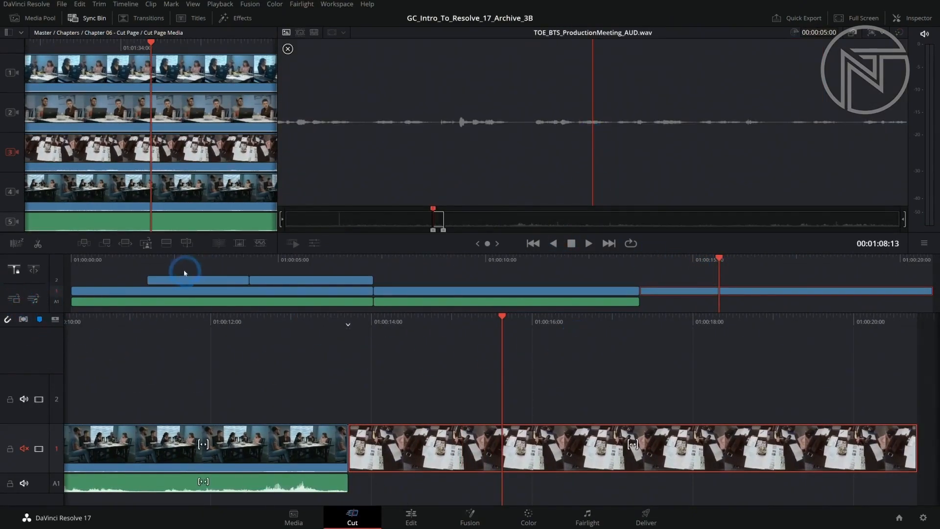
click(167, 248)
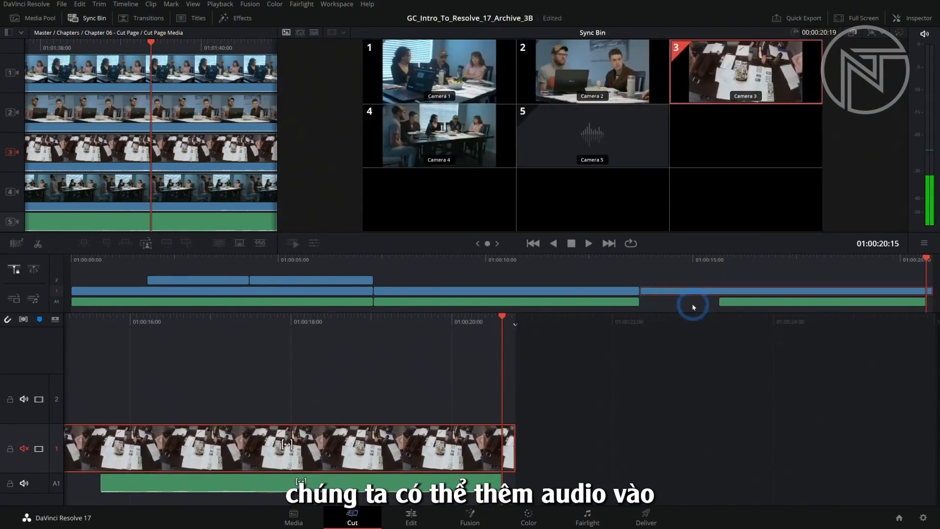
drag(719, 302, 639, 299)
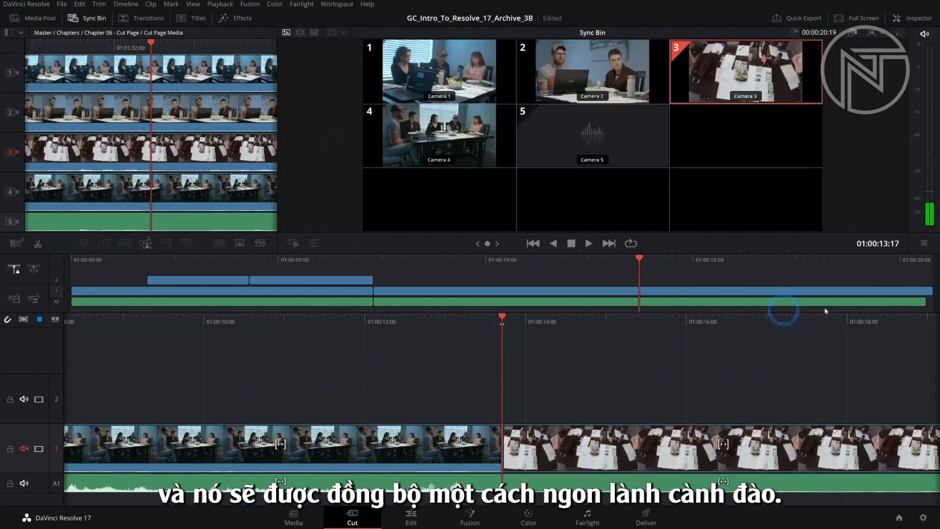
drag(923, 301, 928, 301)
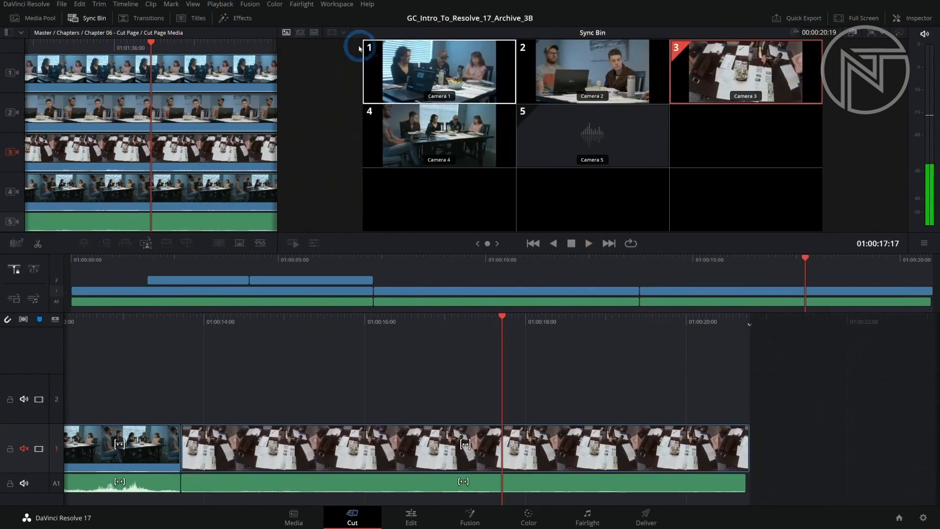
Play the overhead shot in the timeline viewer and raise the volume of its audio clip to the maximum.
click(314, 32)
drag(674, 267, 653, 281)
key(space)
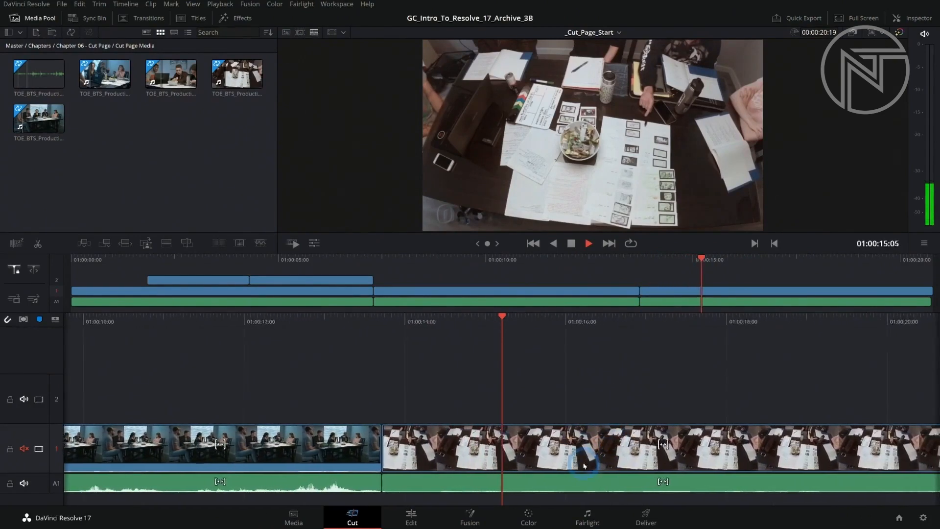
click(554, 483)
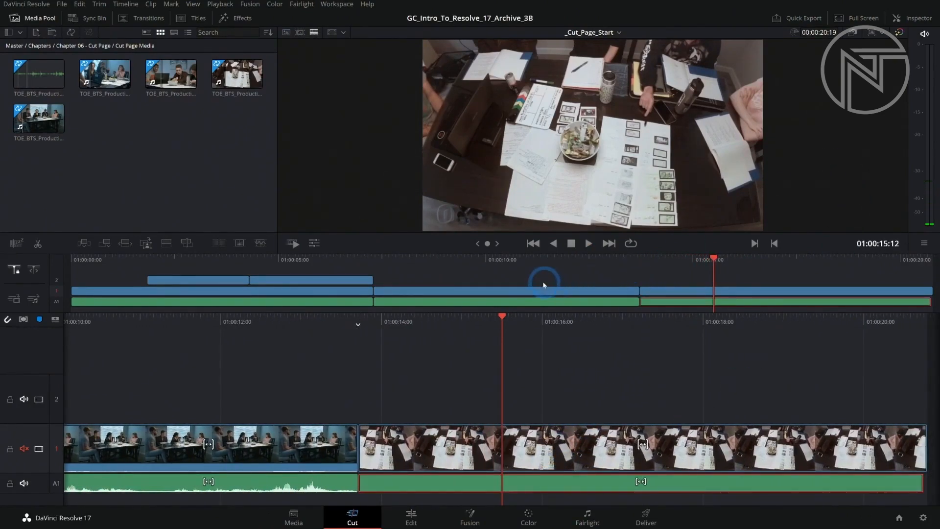
click(313, 243)
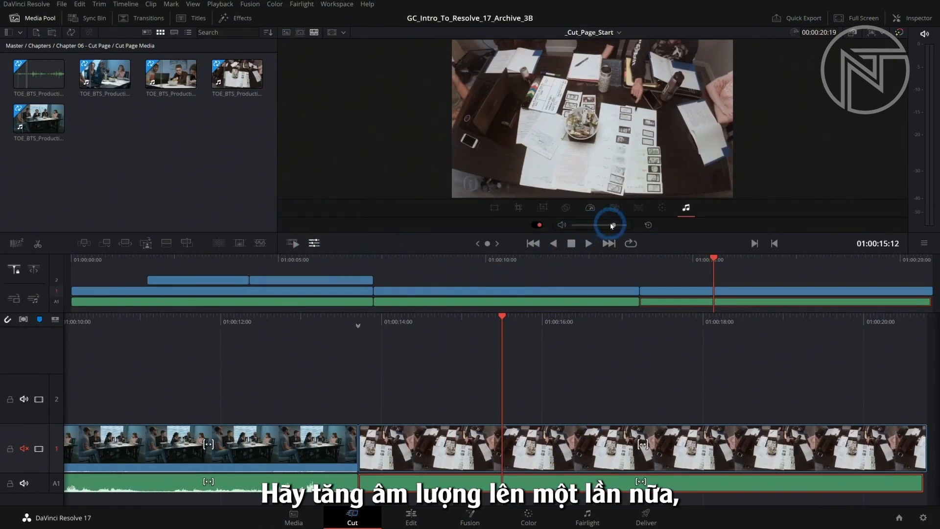
drag(623, 228, 625, 228)
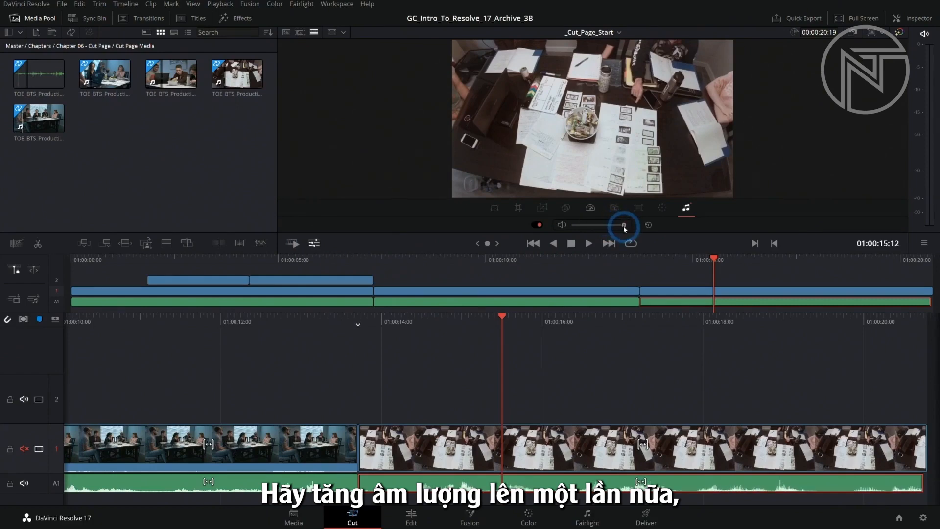
Review the louder audio and ripple trim the start of the overhead clip with its audio, shortening the timeline to 00:00:20:03.
click(484, 315)
drag(506, 315, 616, 337)
key(space)
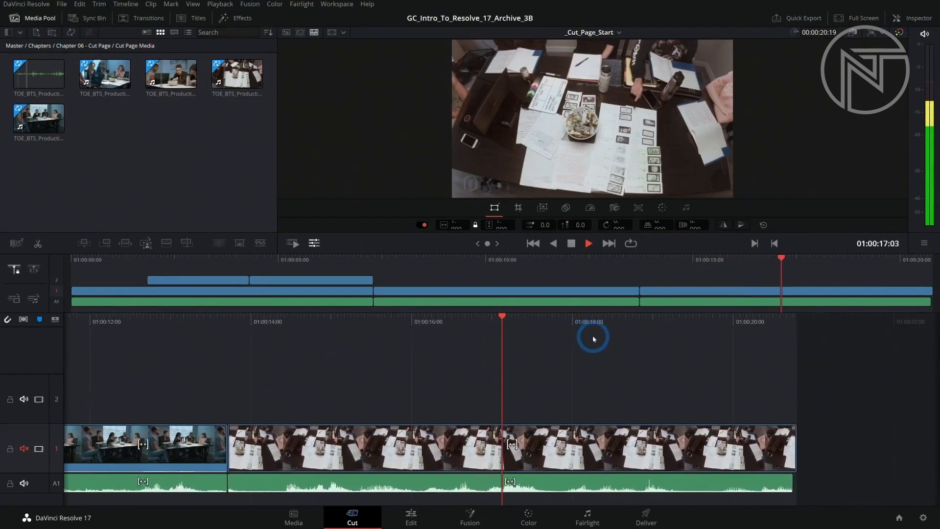
key(space)
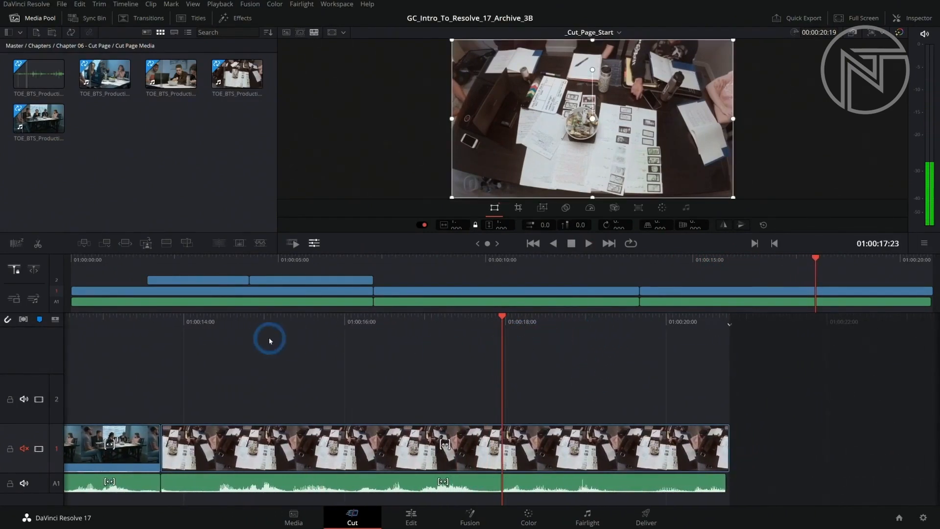
drag(285, 314, 570, 333)
drag(447, 481, 502, 481)
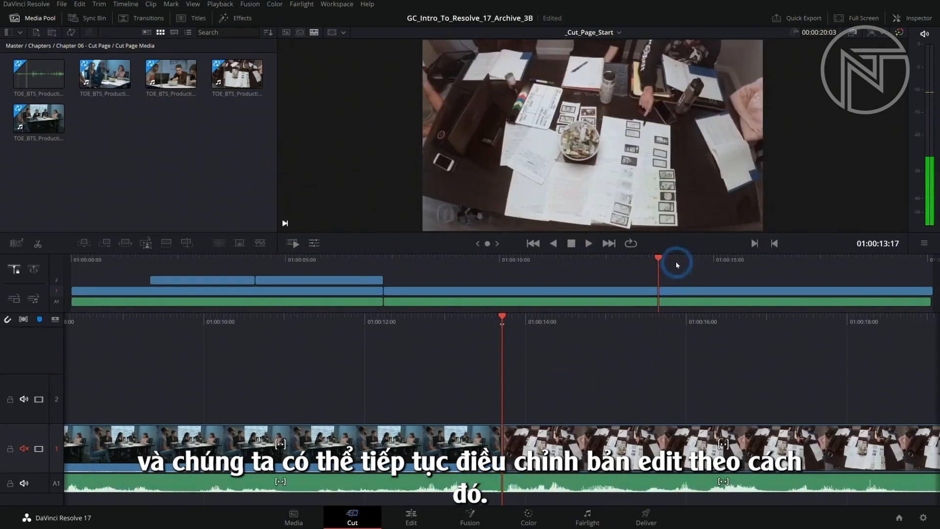
Clear the timeline and append the Camera 4 wide shot with its in point moved to leave a 00:04:06:00 range.
click(677, 264)
click(692, 374)
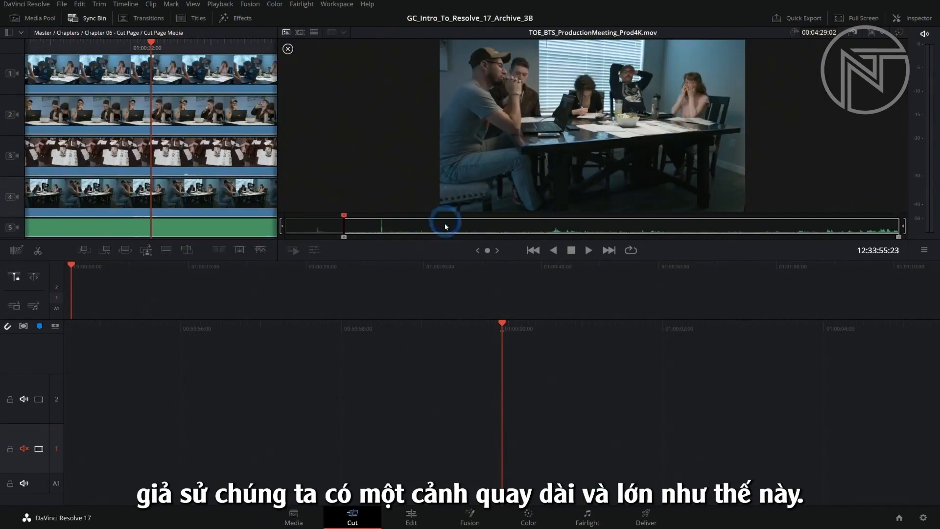
drag(343, 236, 391, 237)
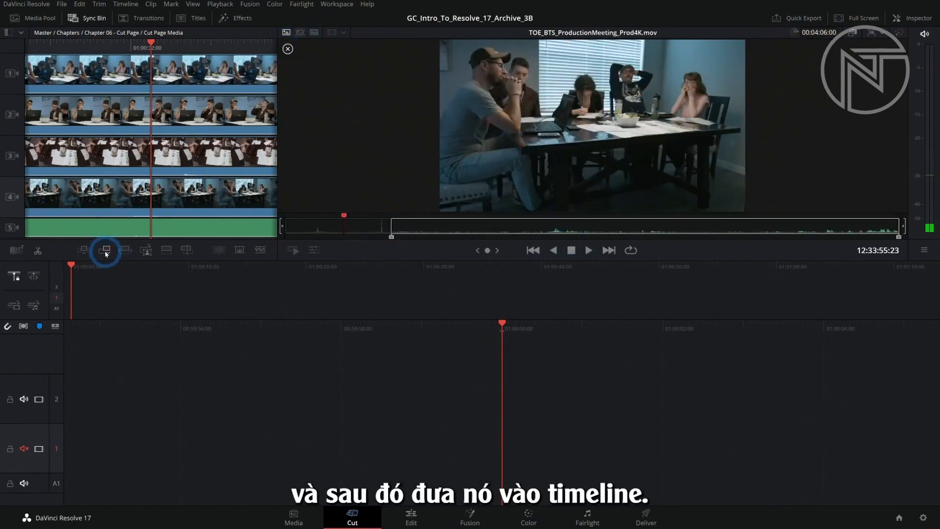
click(105, 250)
Place the synced Camera 5 audio at the start of the timeline and extend it to the full length of the wide shot.
click(602, 269)
drag(601, 272, 17, 283)
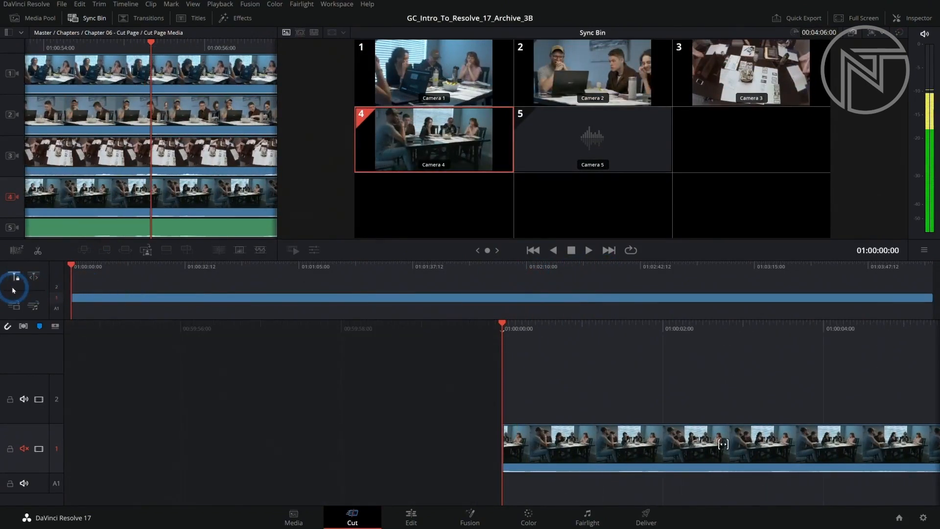
click(584, 152)
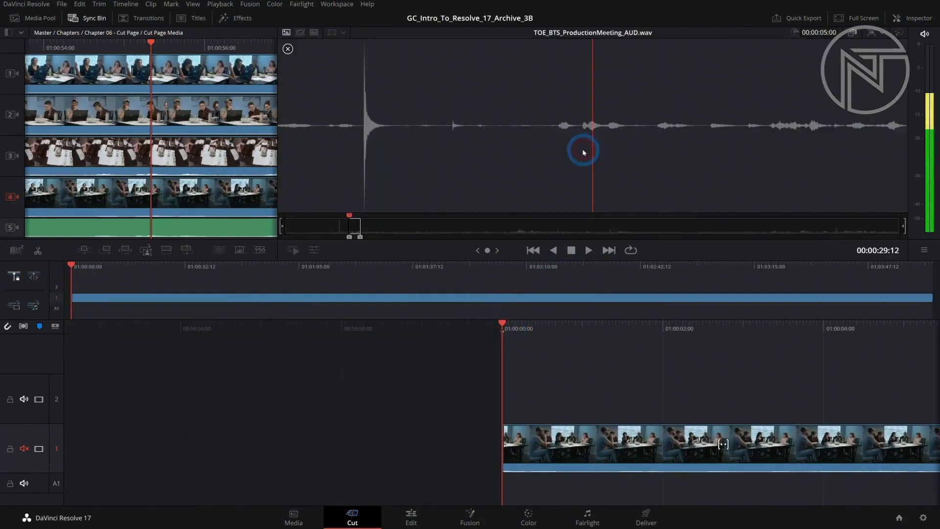
click(167, 250)
drag(88, 308, 926, 301)
Raise the clip volume of the Camera 5 audio in the timeline viewer and play it from 01:01:04:00.
drag(697, 270, 297, 293)
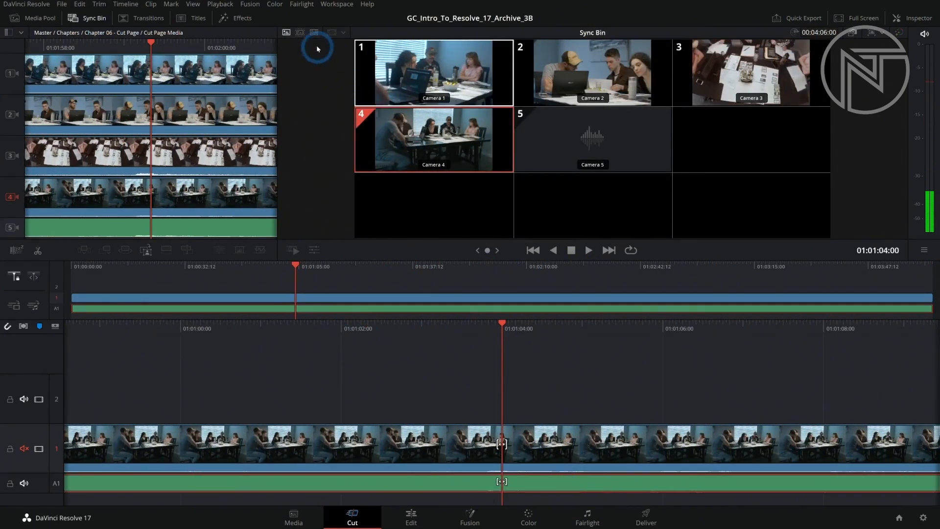
click(314, 32)
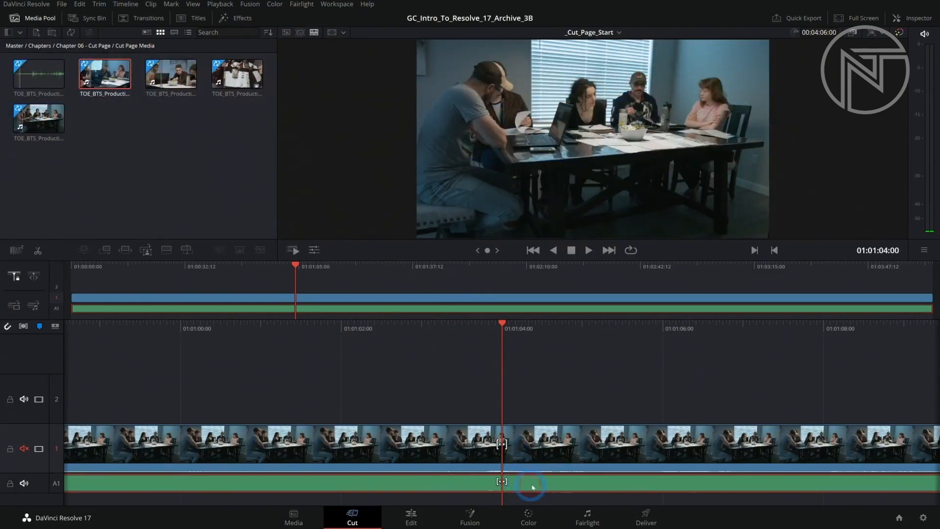
click(314, 250)
drag(617, 234, 621, 236)
key(space)
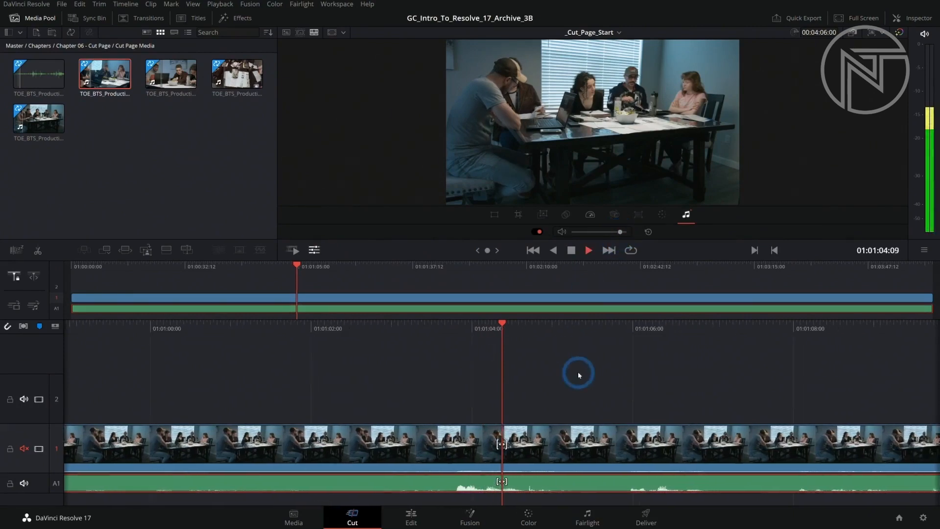
click(316, 250)
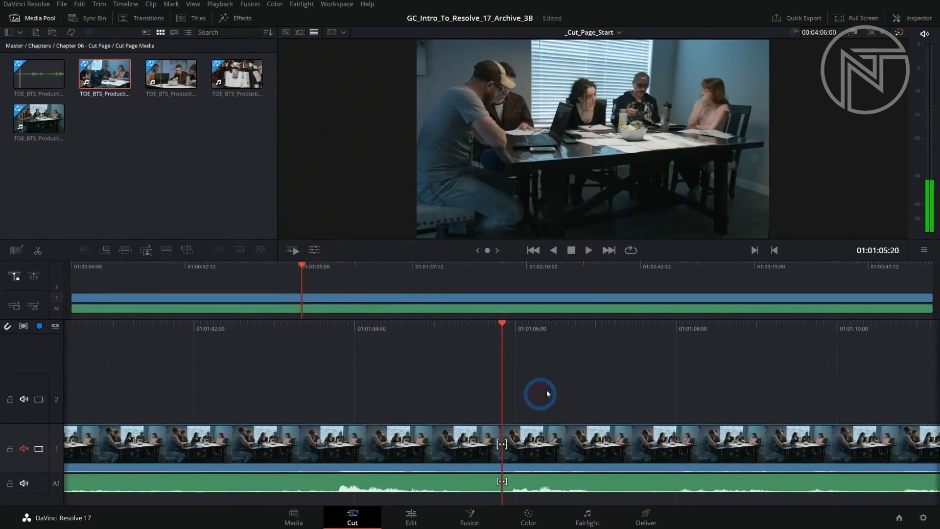
Move the timeline to 01:01:56:03 and compare the Camera 1, Camera 2 and Camera 3 angles in the Sync Bin.
click(489, 266)
drag(489, 267, 478, 266)
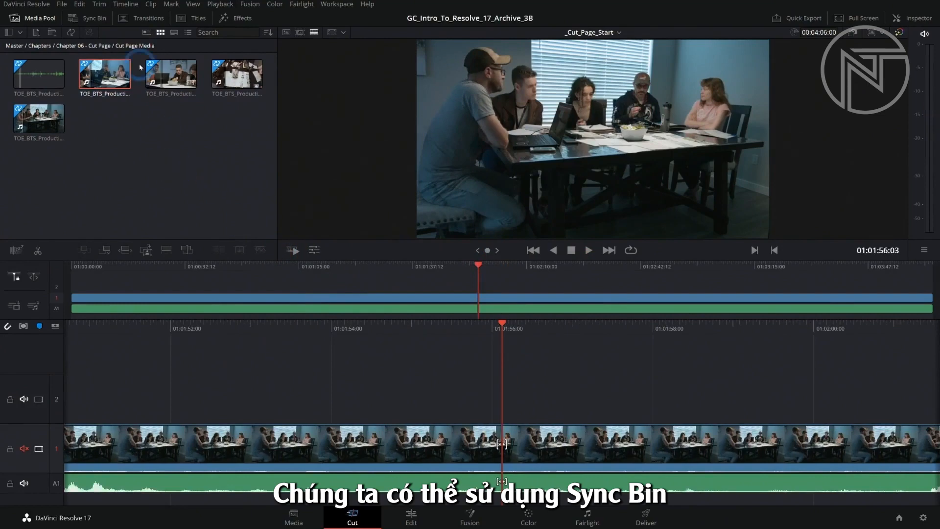
click(95, 19)
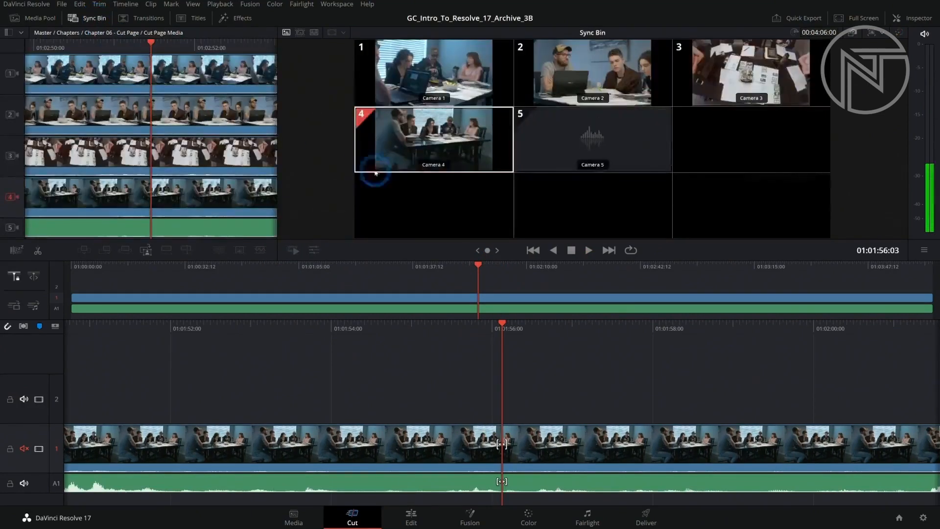
click(450, 68)
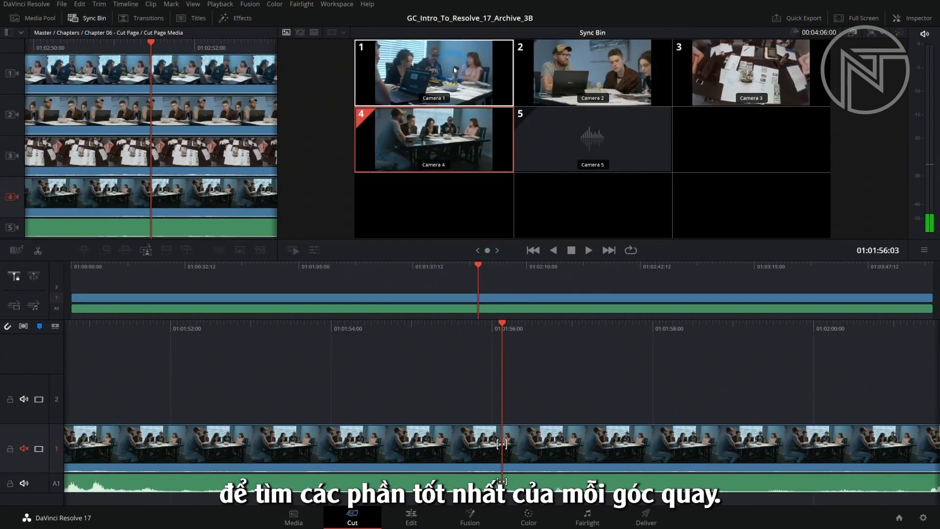
click(624, 95)
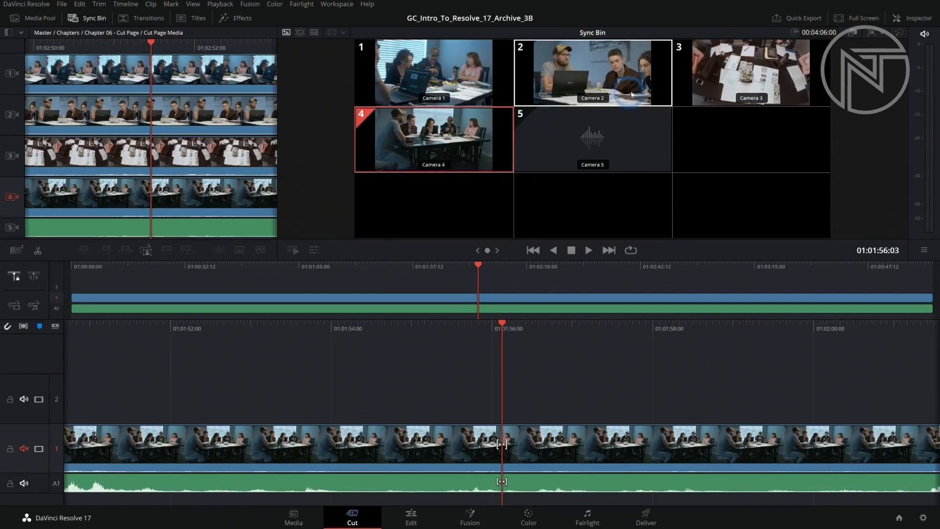
click(695, 92)
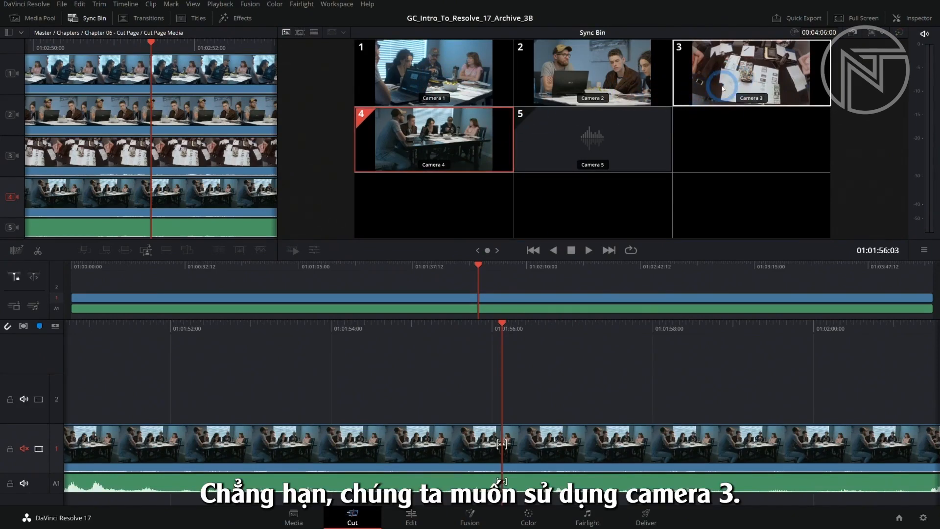
Open the Camera 3 overhead shot and mark in and out points for a 00:00:03:18 range ending at 12:34:08:13.
double_click(723, 88)
drag(598, 226, 535, 234)
key(i)
key(space)
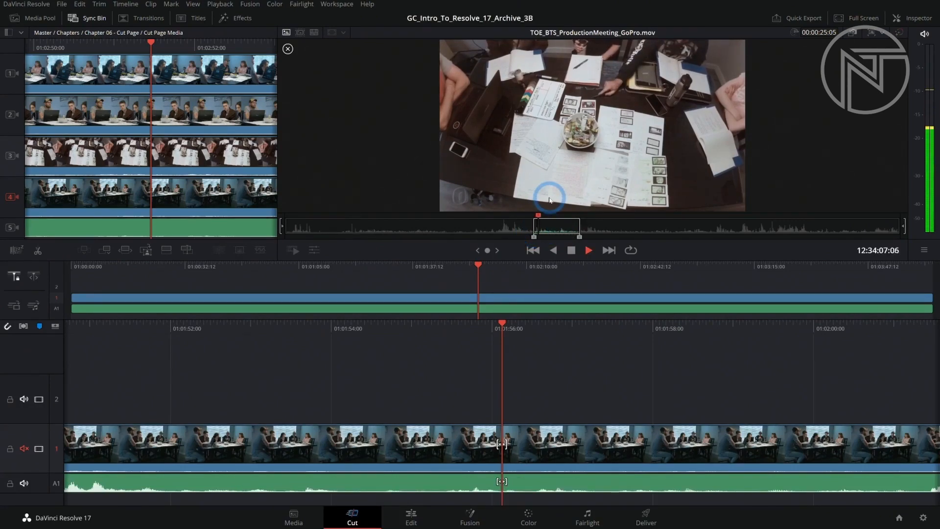
key(o)
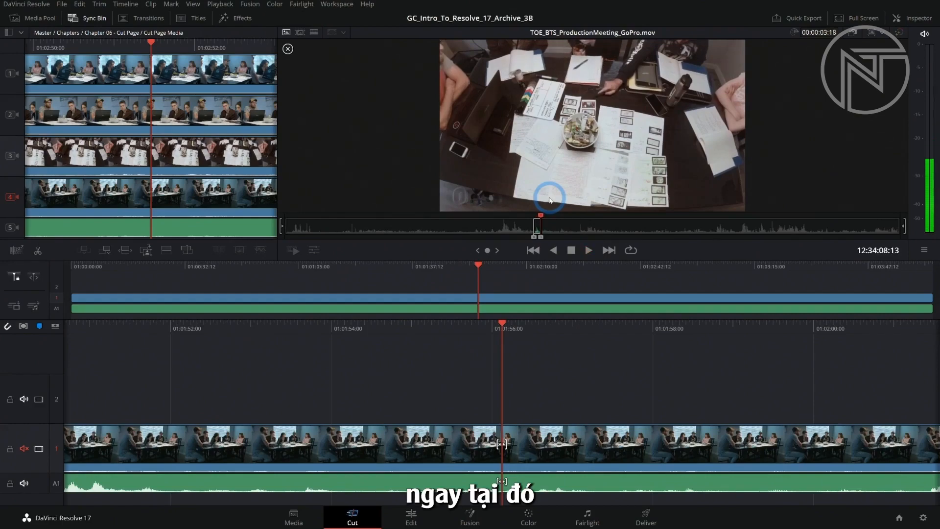
Source overwrite the marked Camera 3 range onto track 2 above the wide shot, independent of the timeline position.
drag(478, 265, 283, 268)
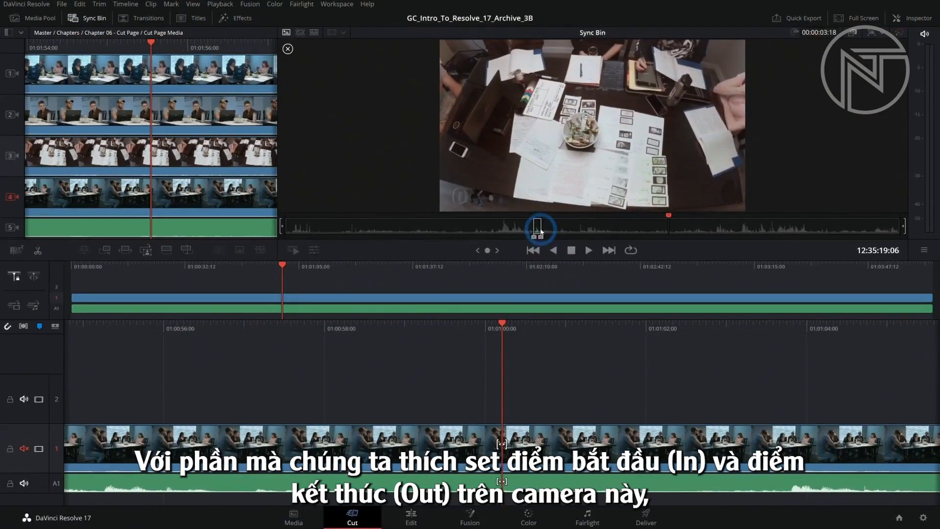
click(584, 113)
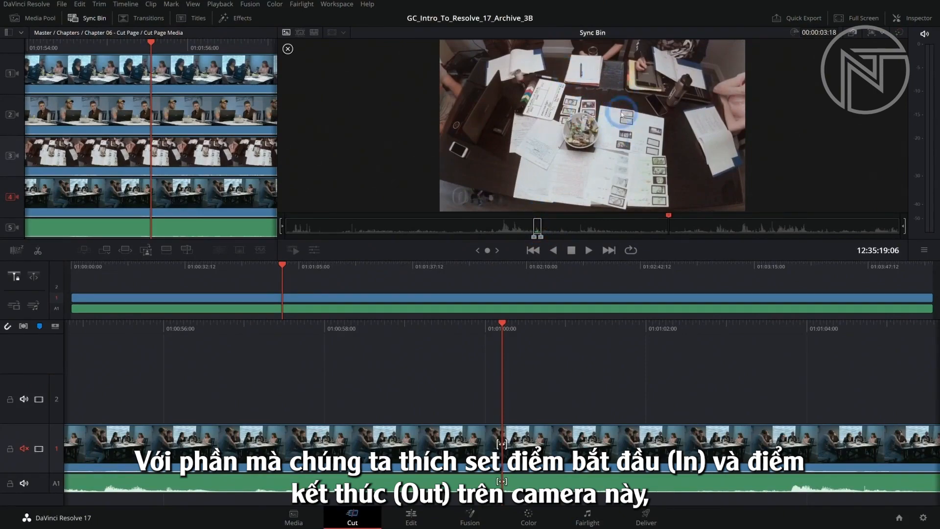
click(187, 251)
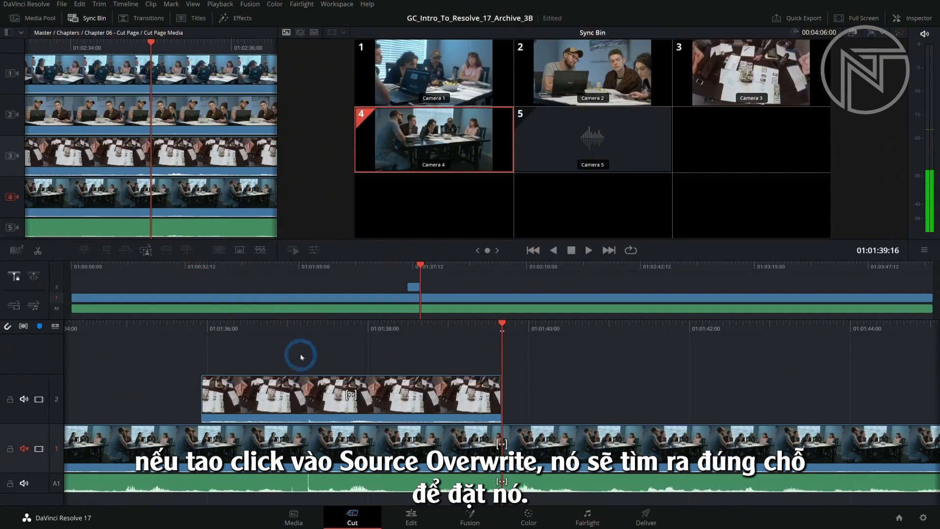
Play the overhead cutaway in the Sync Bin and from just before its start in the timeline viewer.
drag(423, 330, 796, 327)
key(space)
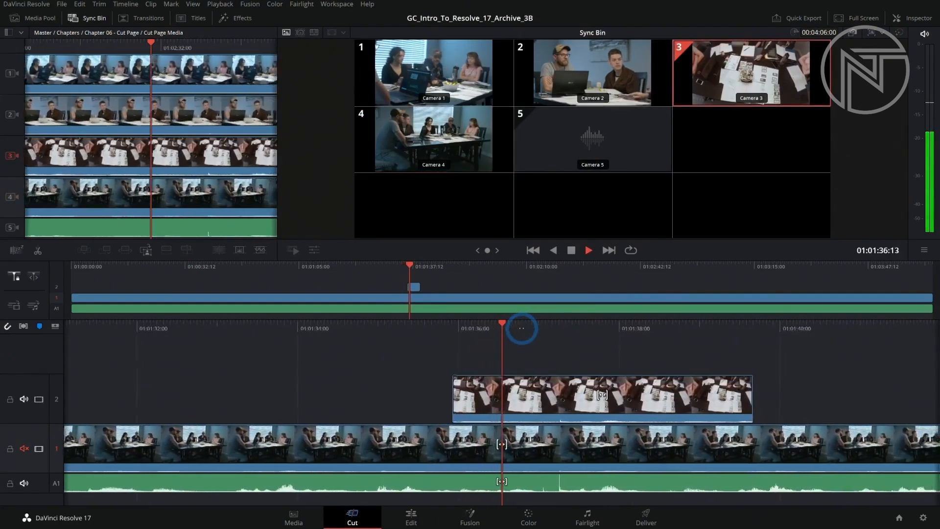
key(space)
click(315, 33)
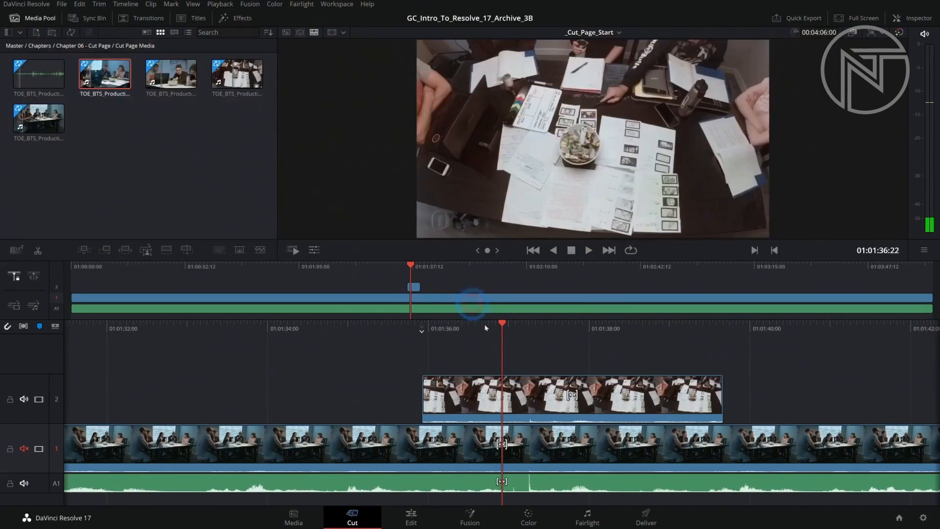
drag(529, 328, 642, 328)
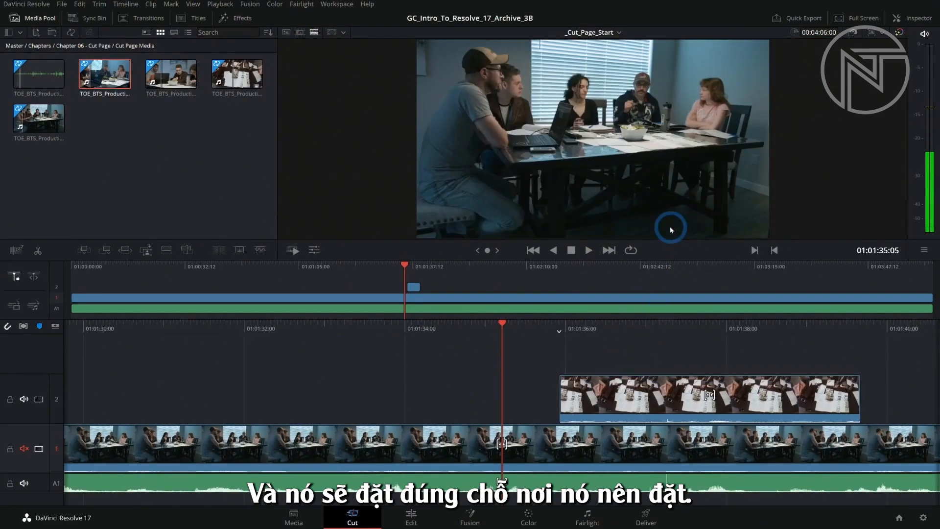
key(space)
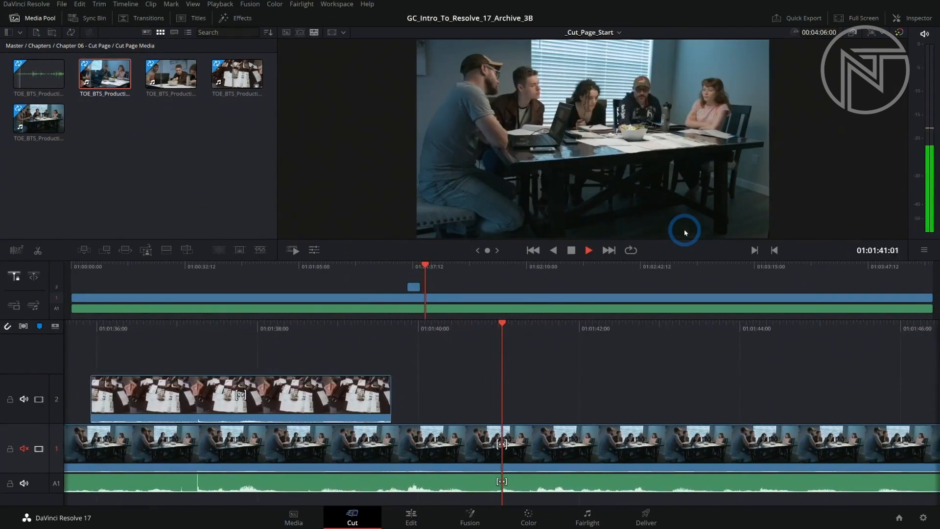
Mute the audio of video track 2 and replay the overhead cutaway from its start.
click(476, 351)
click(32, 401)
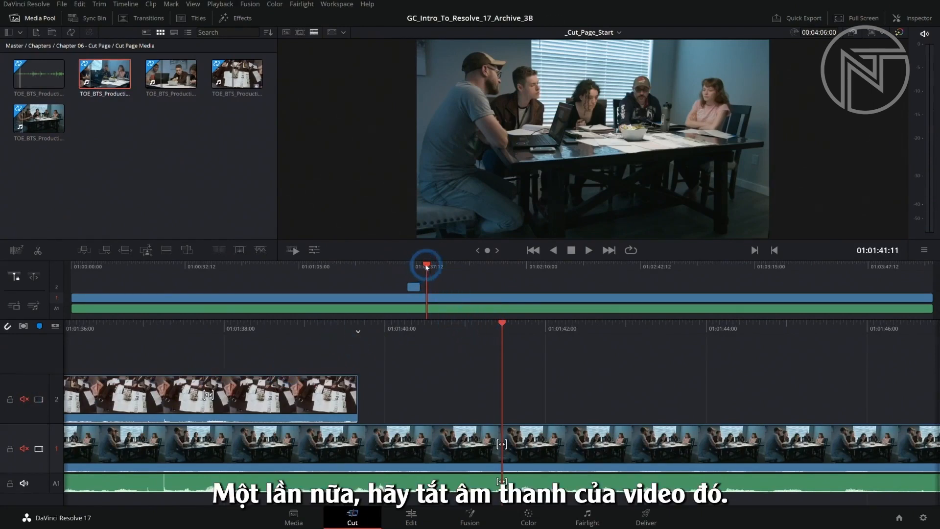
drag(426, 266, 409, 266)
key(space)
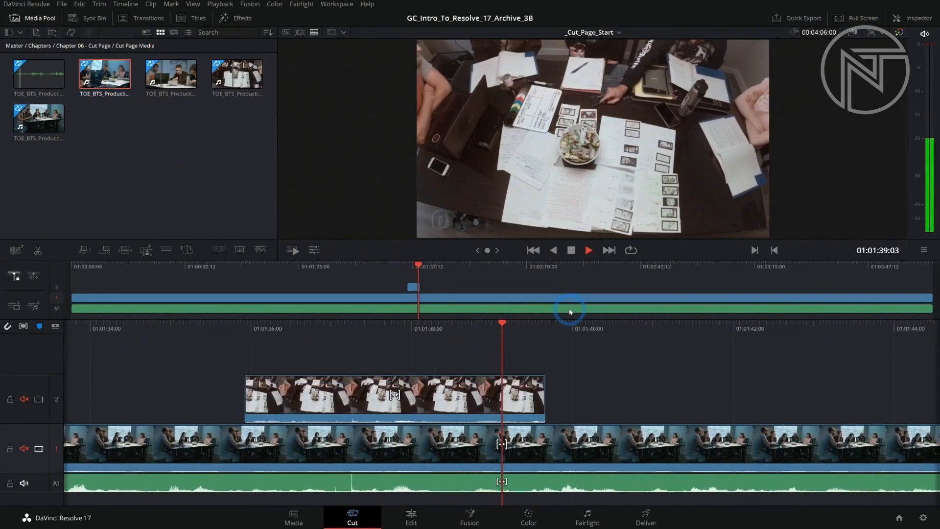
key(space)
Mark a 00:00:11:16 range of Camera 1 ending at 00:01:41:18, source overwrite it onto track 2, and go to its start.
click(87, 19)
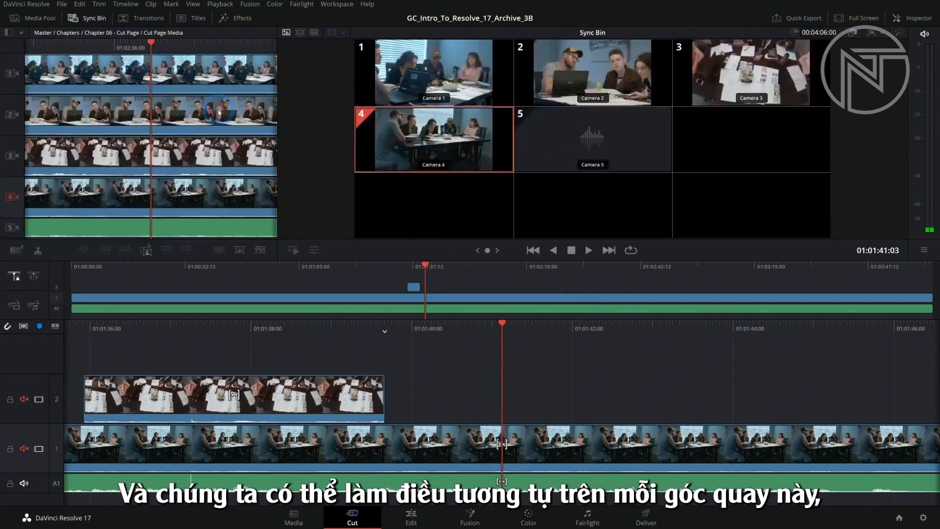
click(466, 90)
drag(579, 226, 492, 233)
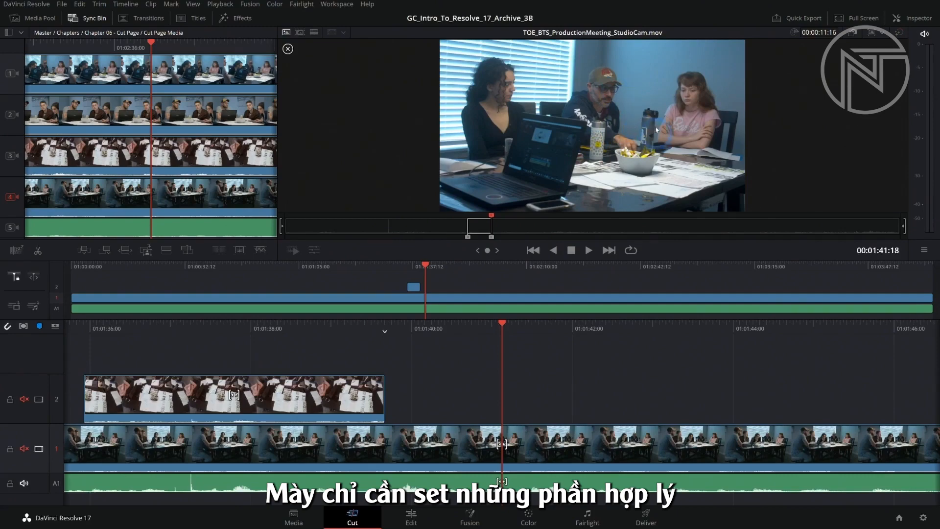
click(188, 250)
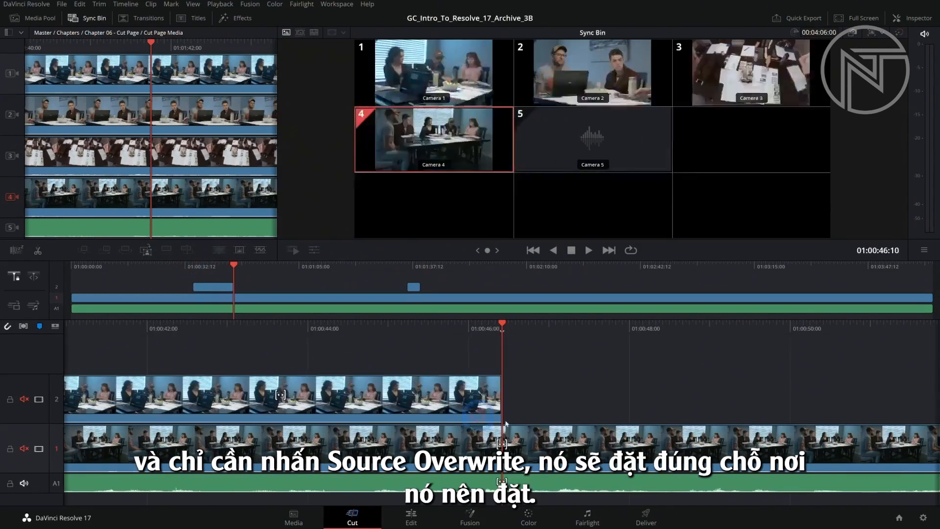
click(194, 268)
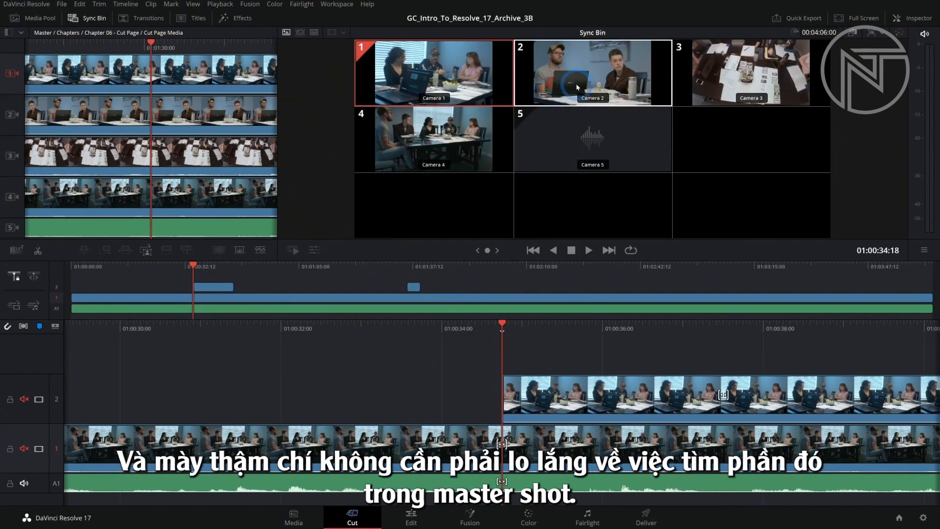
Mark a 00:00:03:09 range of Camera 2 ending at 02:17:16:13 and source overwrite it onto track 2.
click(583, 67)
drag(515, 231, 652, 231)
key(i)
key(space)
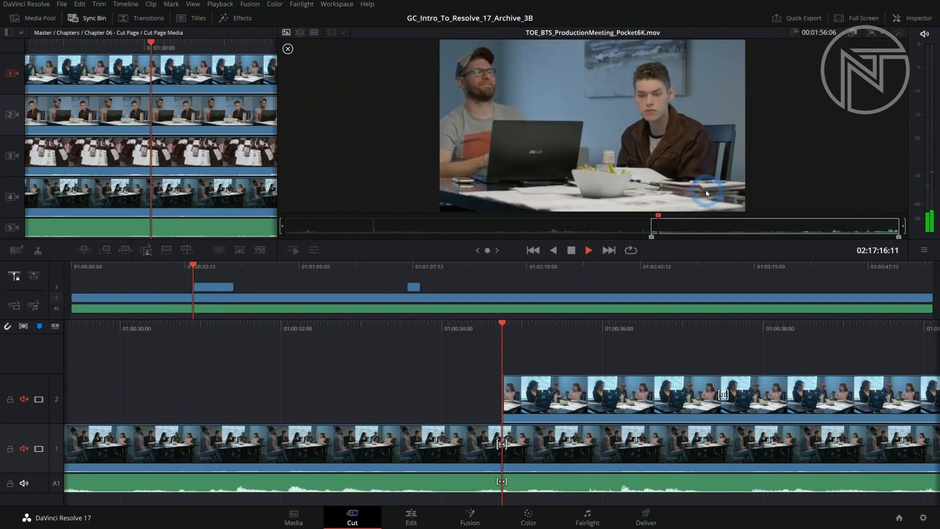
key(o)
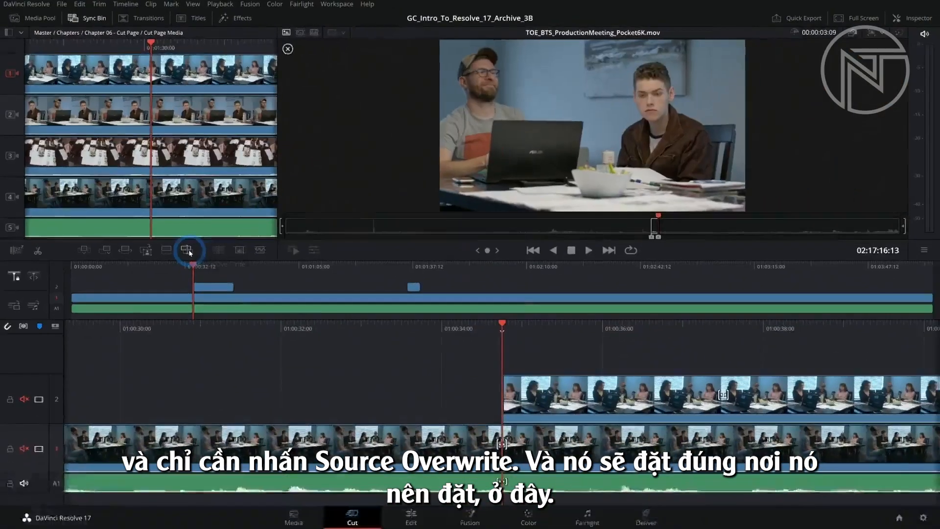
click(378, 264)
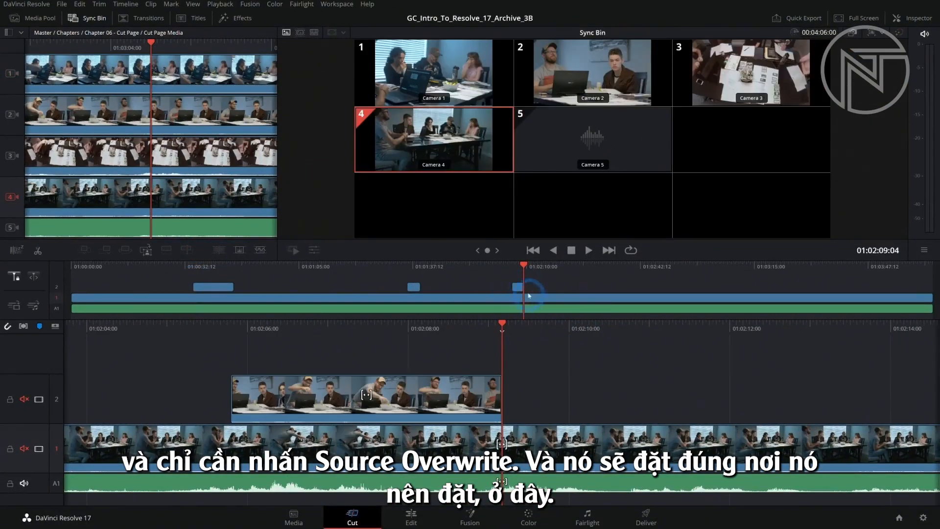
Play the Camera 2 cutaway in the Sync Bin and from before its start in the timeline viewer.
drag(523, 268, 513, 270)
key(space)
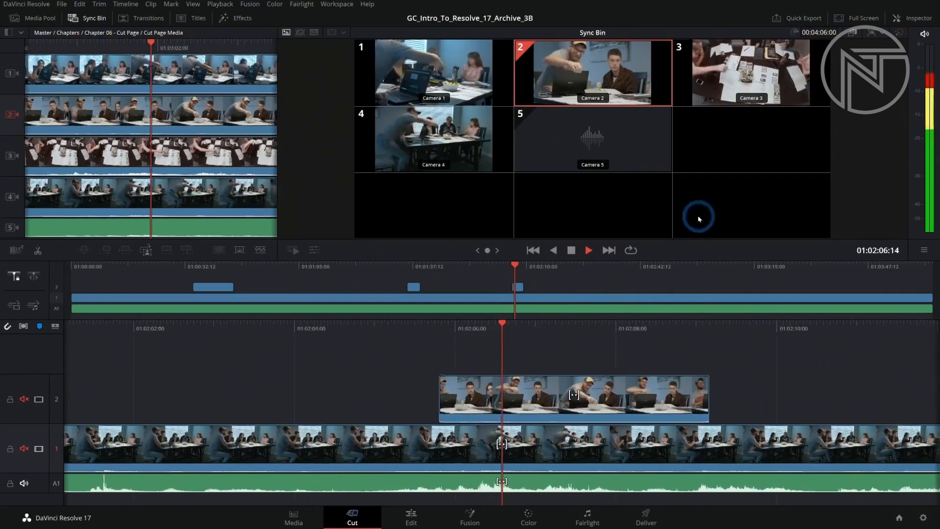
key(space)
click(314, 33)
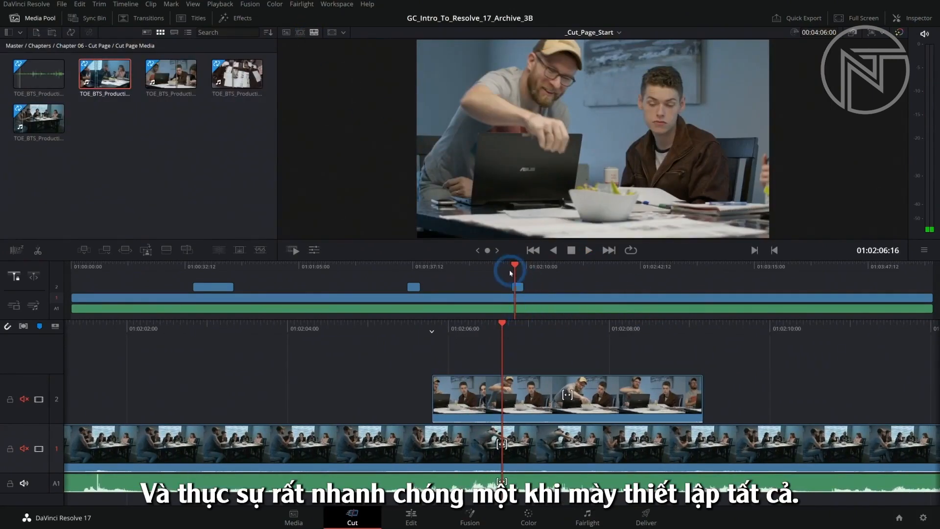
drag(510, 273, 502, 267)
key(space)
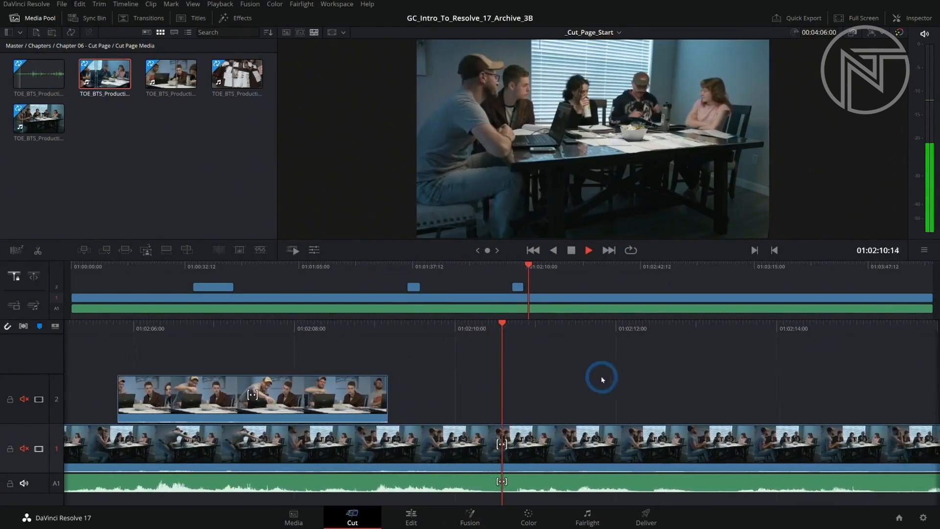
key(space)
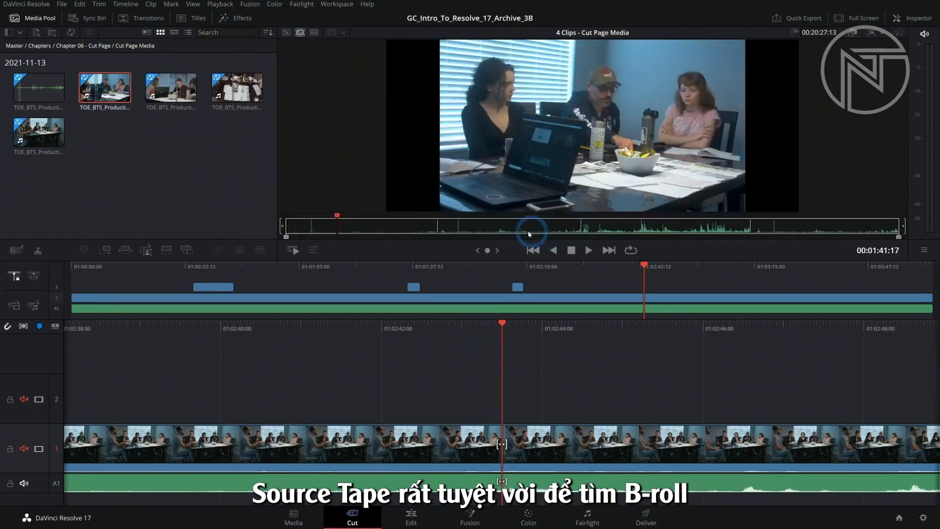
Skim the source tape of the four meeting clips for B-roll, reaching the two men at the laptop at 00:08:51:20.
drag(531, 231, 553, 233)
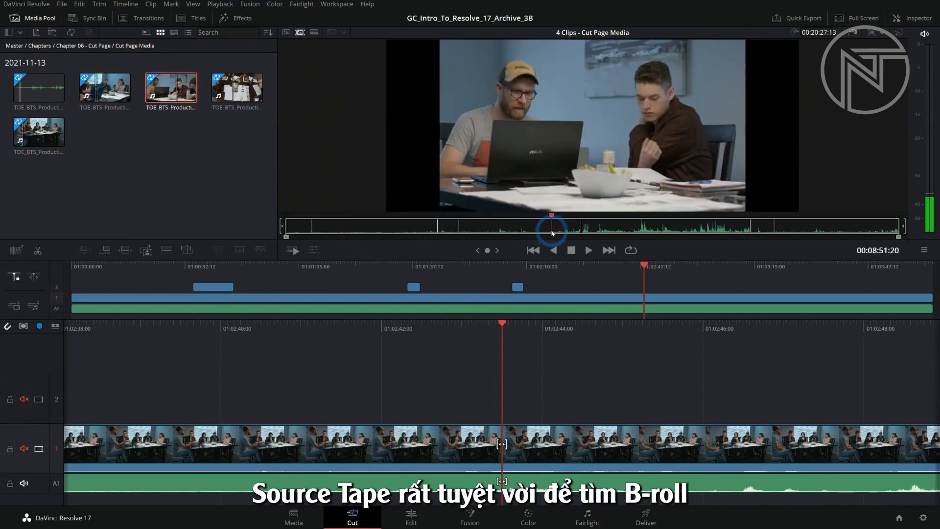